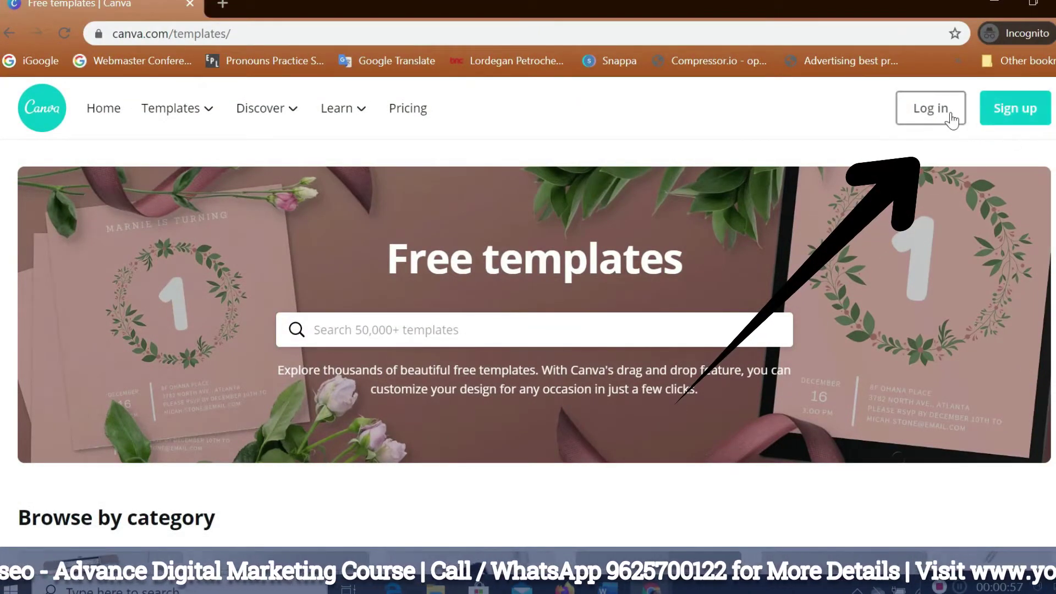
# Start sign-up with e-mail and enter your full name and e-mail address in the form.
pyautogui.click(1012, 127)
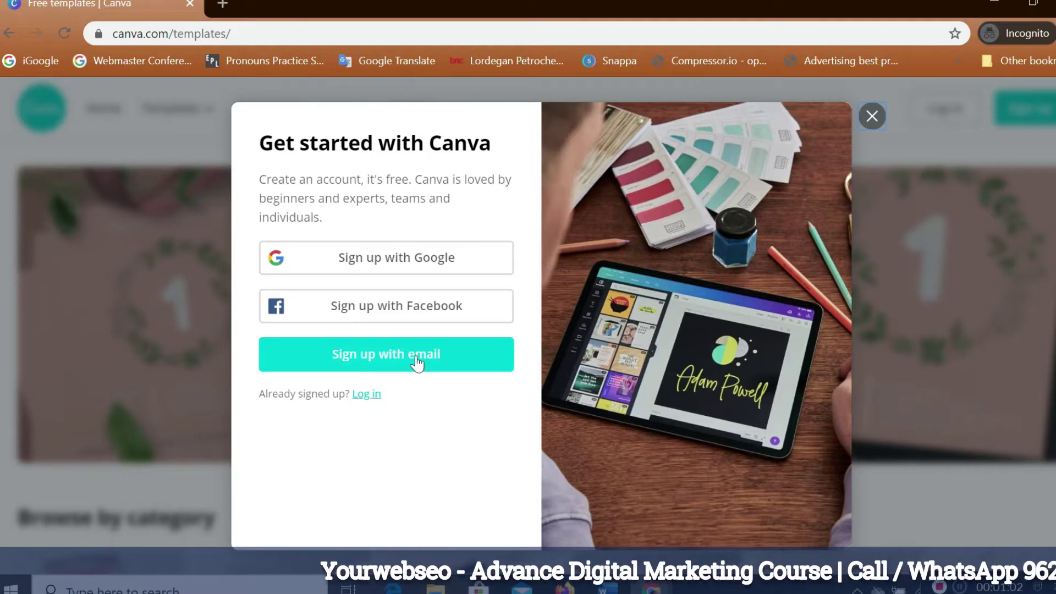
pyautogui.click(416, 358)
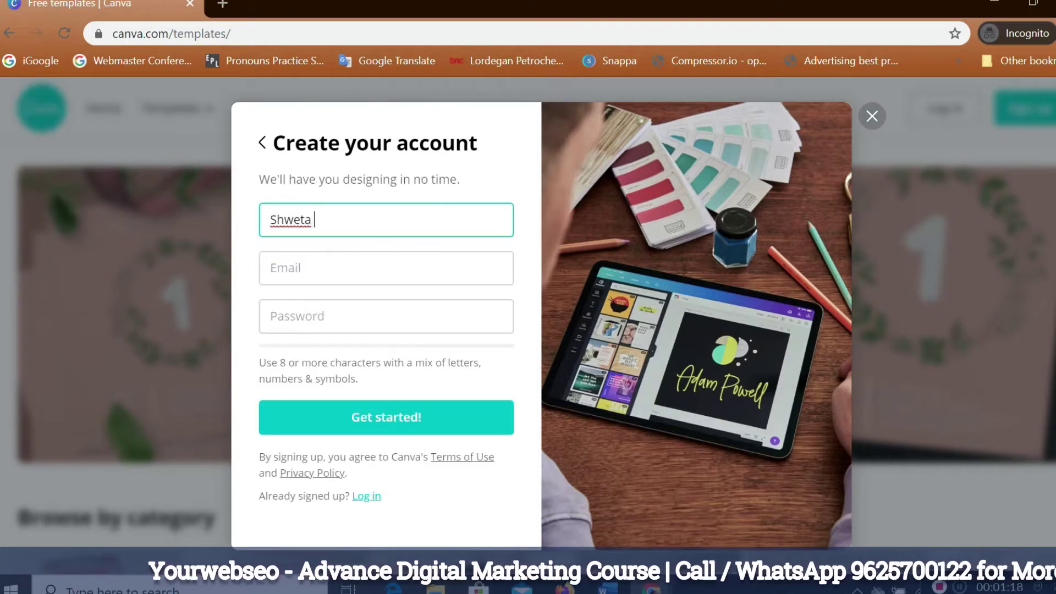
pyautogui.write('PE')
pyautogui.click(326, 275)
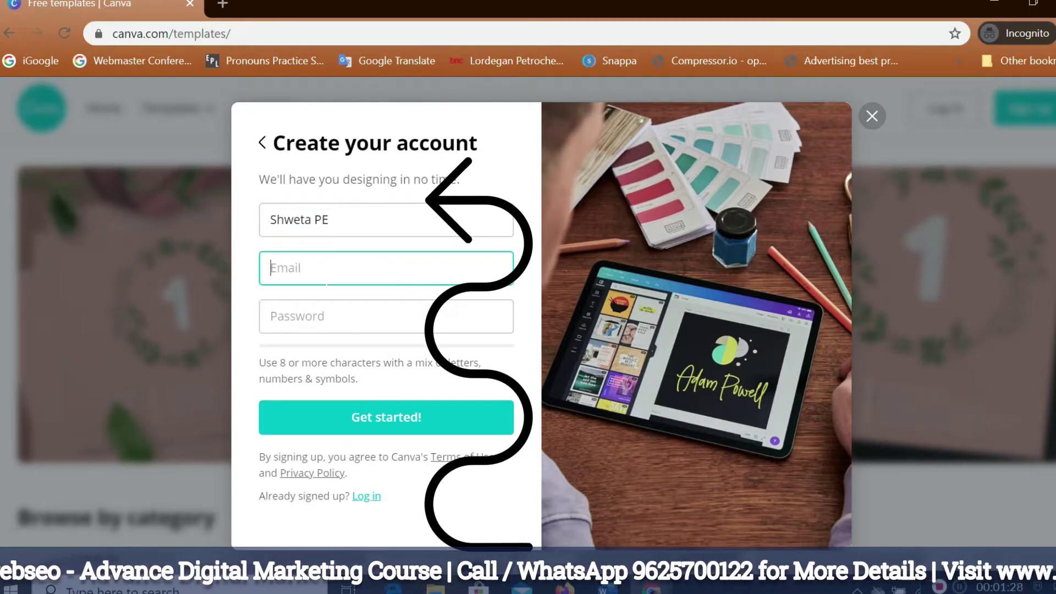
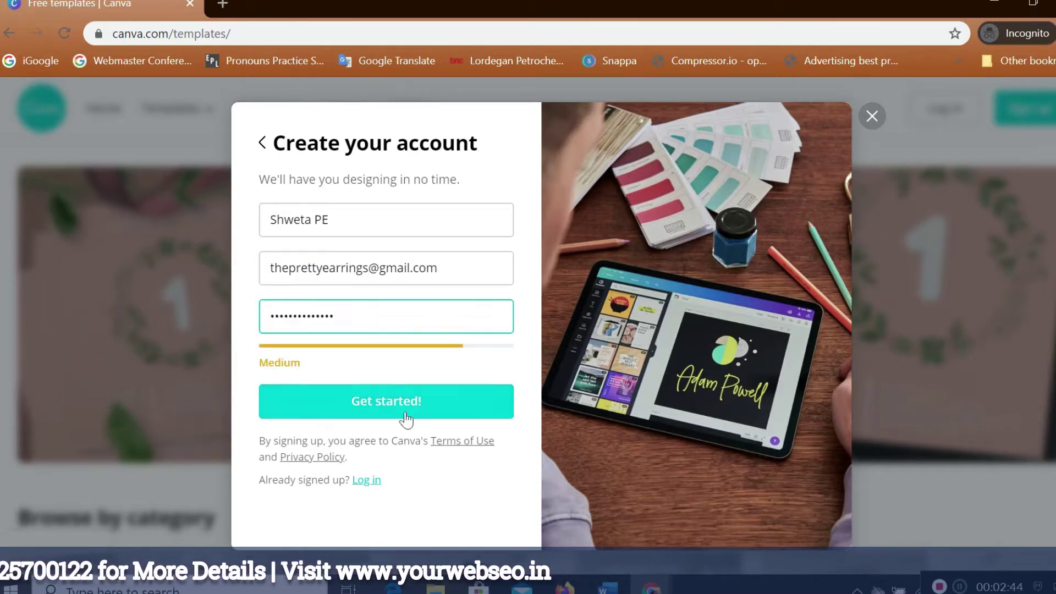
# Submit the account as a Business user, declining the Pro trial and skipping team invites.
pyautogui.click(406, 414)
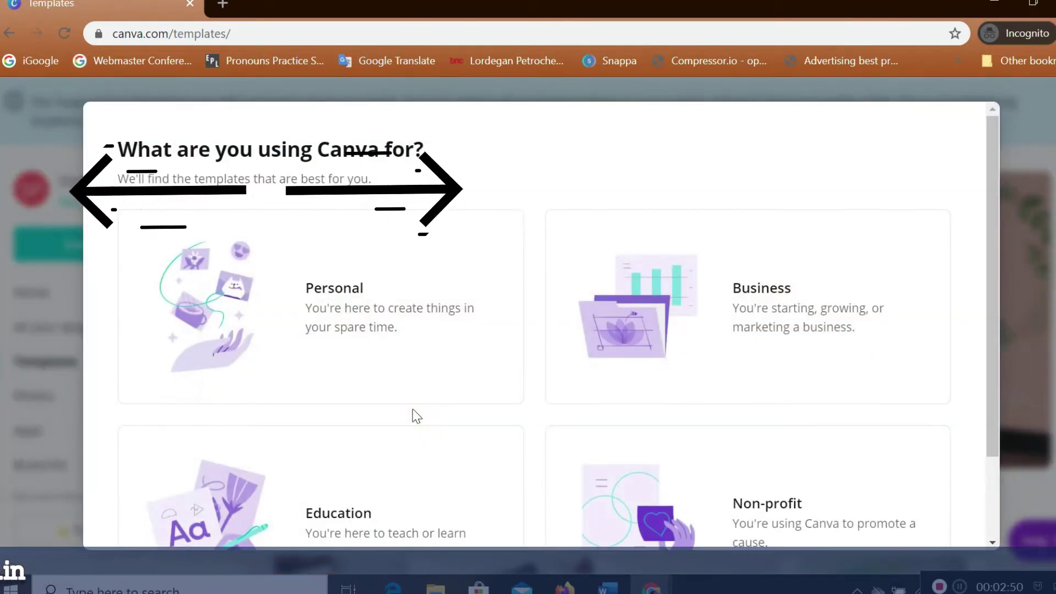
pyautogui.scroll(-2, 412, 415)
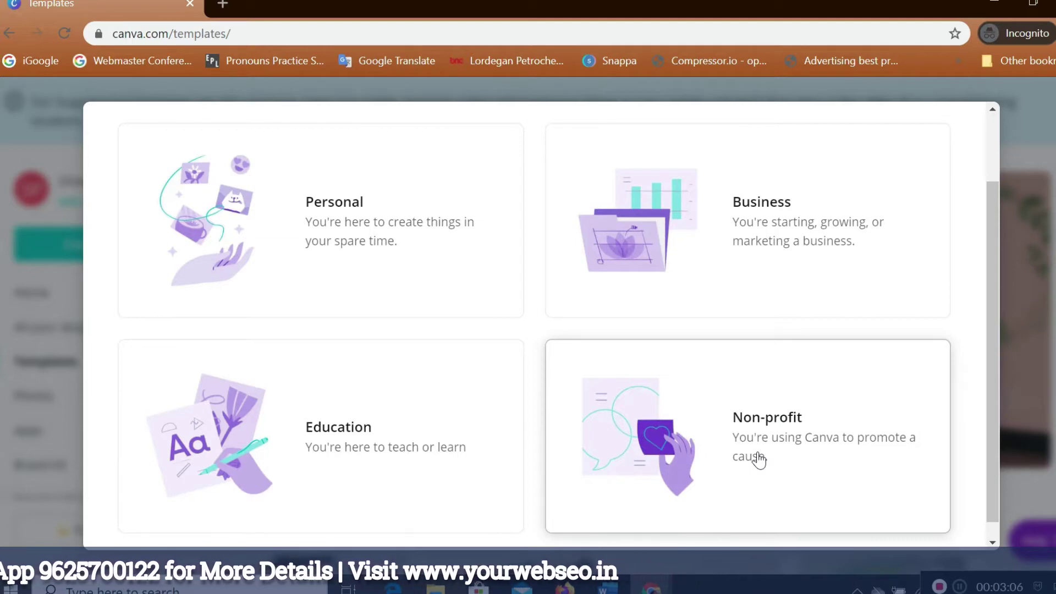
pyautogui.click(703, 280)
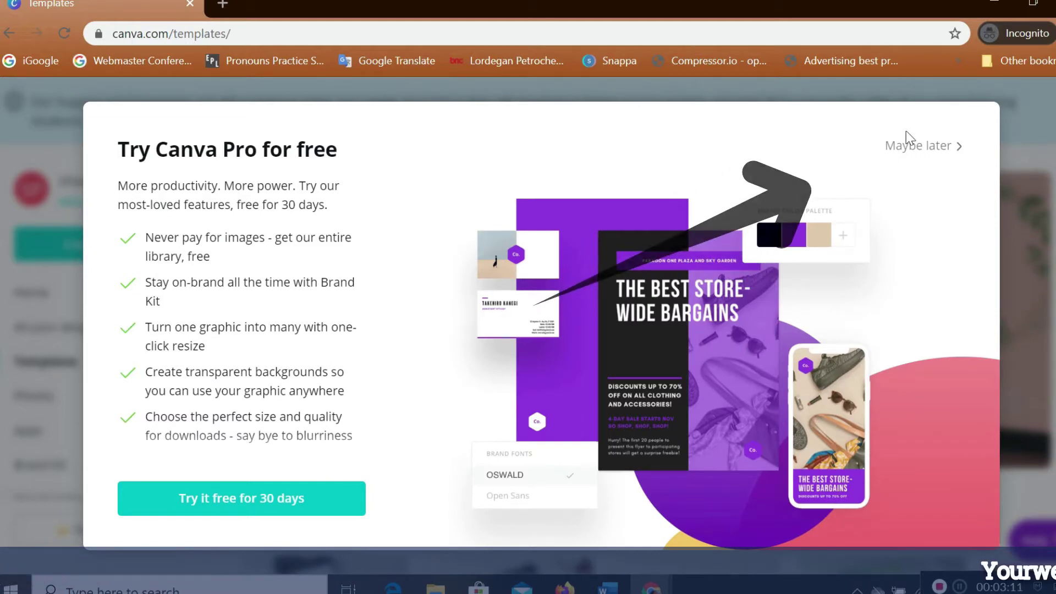
pyautogui.click(918, 145)
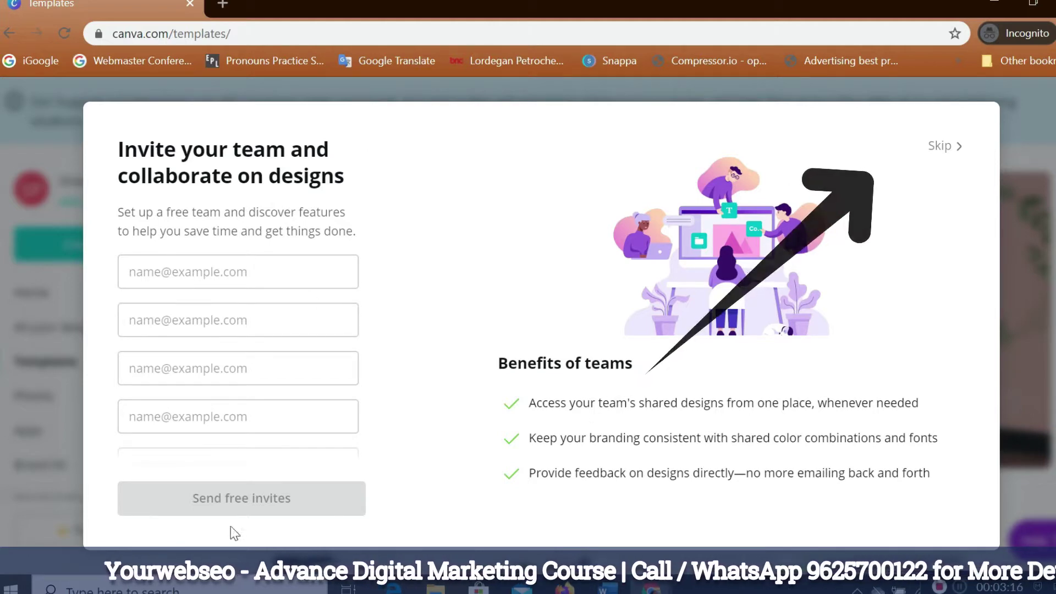
pyautogui.click(936, 146)
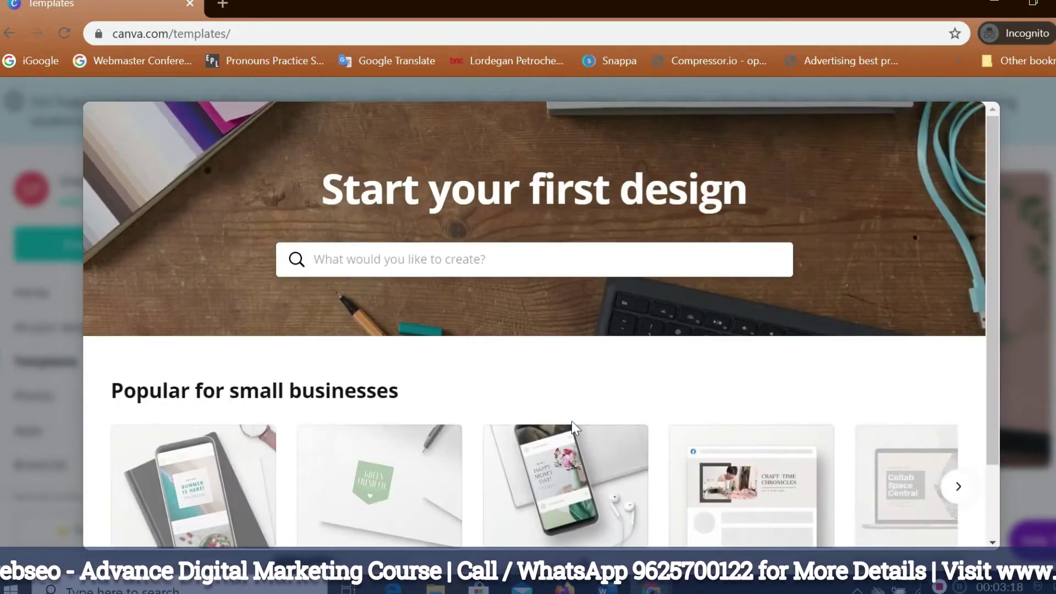
# Scroll through the Start your first design dialog to reach the home page.
pyautogui.scroll(-2, 710, 281)
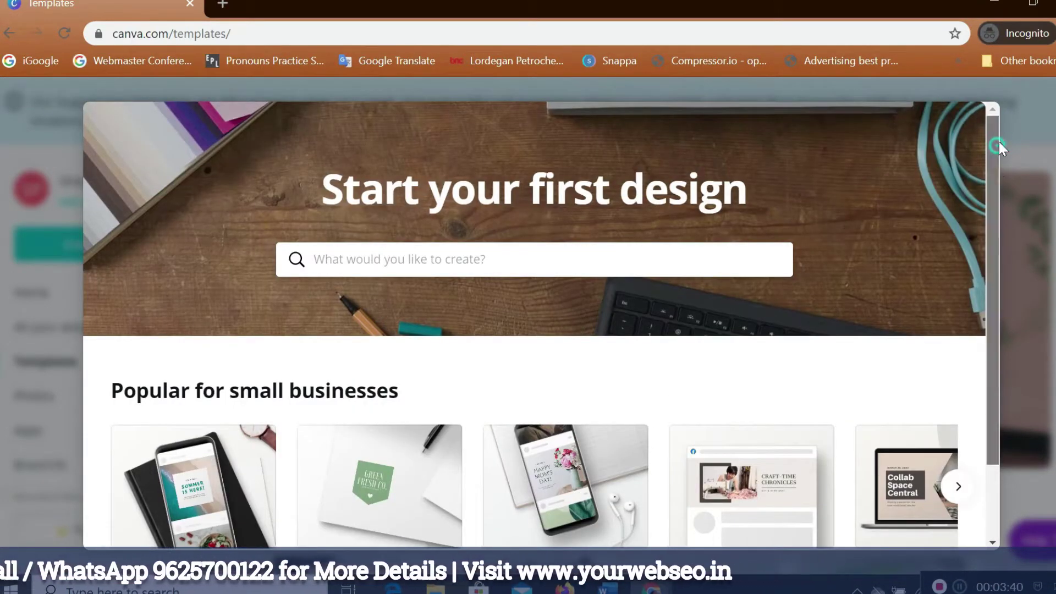
pyautogui.scroll(-1, 787, 320)
pyautogui.scroll(-1, 787, 319)
pyautogui.scroll(2, 385, 418)
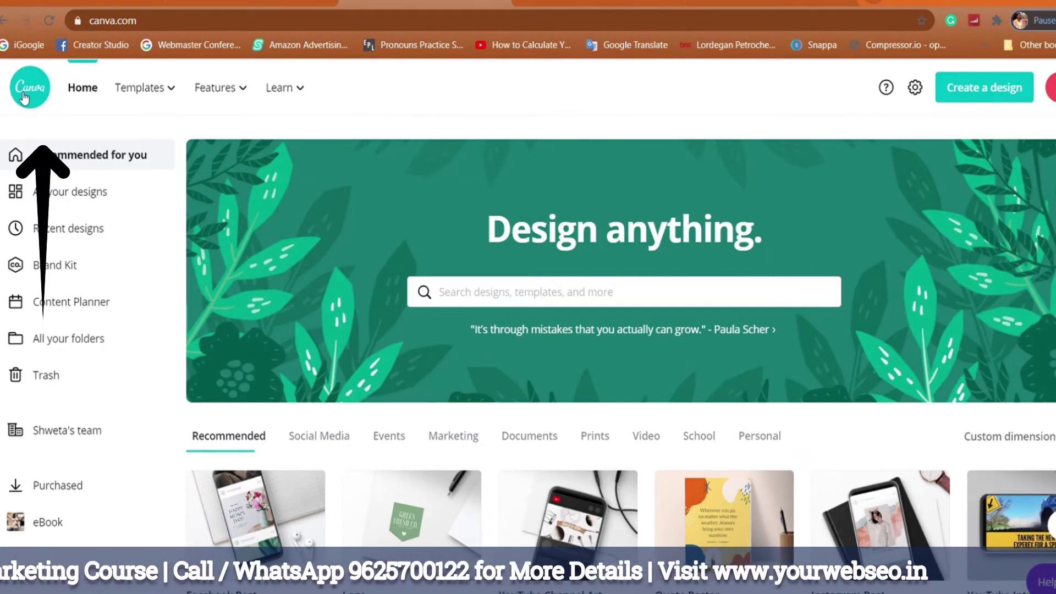
pyautogui.moveTo(154, 104)
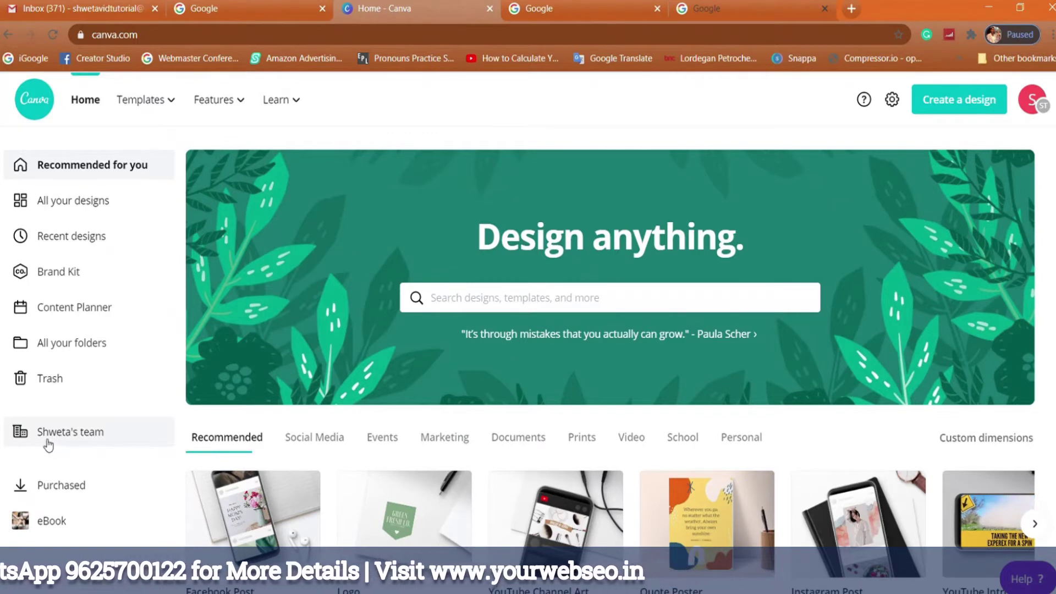
pyautogui.click(475, 312)
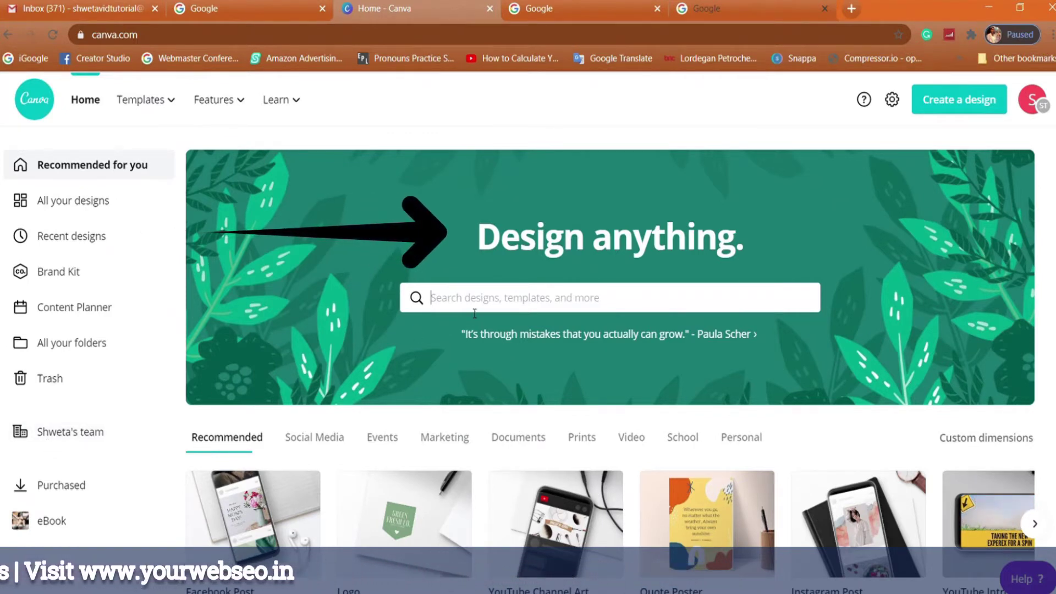
pyautogui.write('facebook')
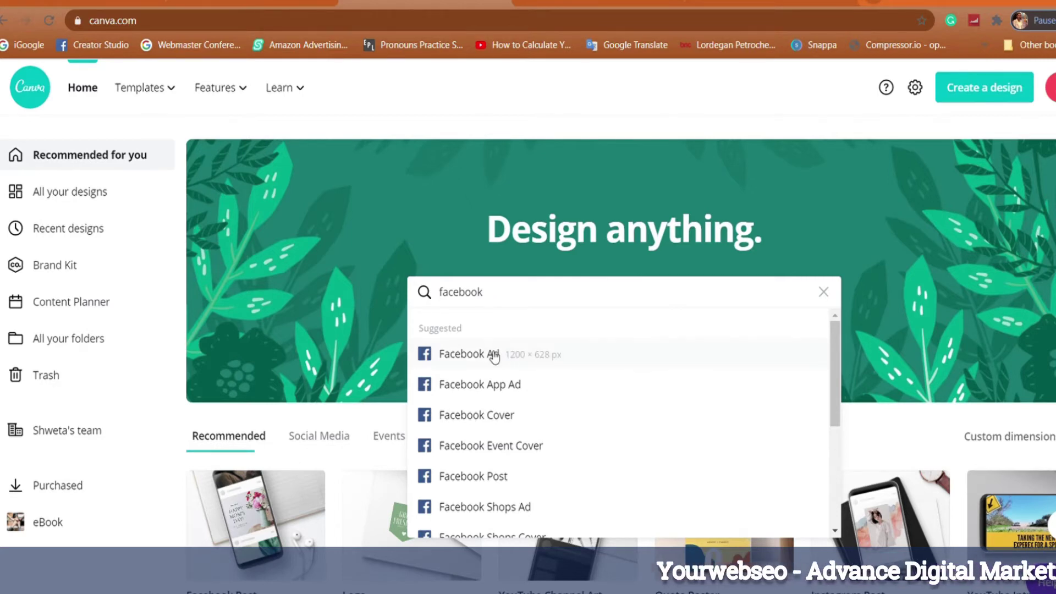
pyautogui.scroll(-4, 495, 361)
pyautogui.scroll(-3, 509, 391)
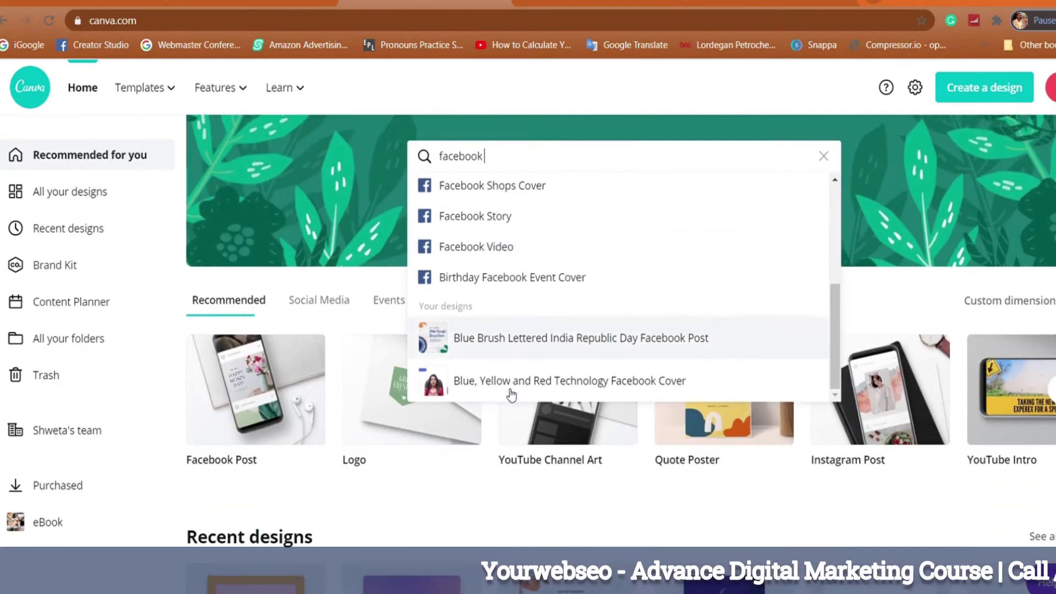
pyautogui.scroll(4, 510, 358)
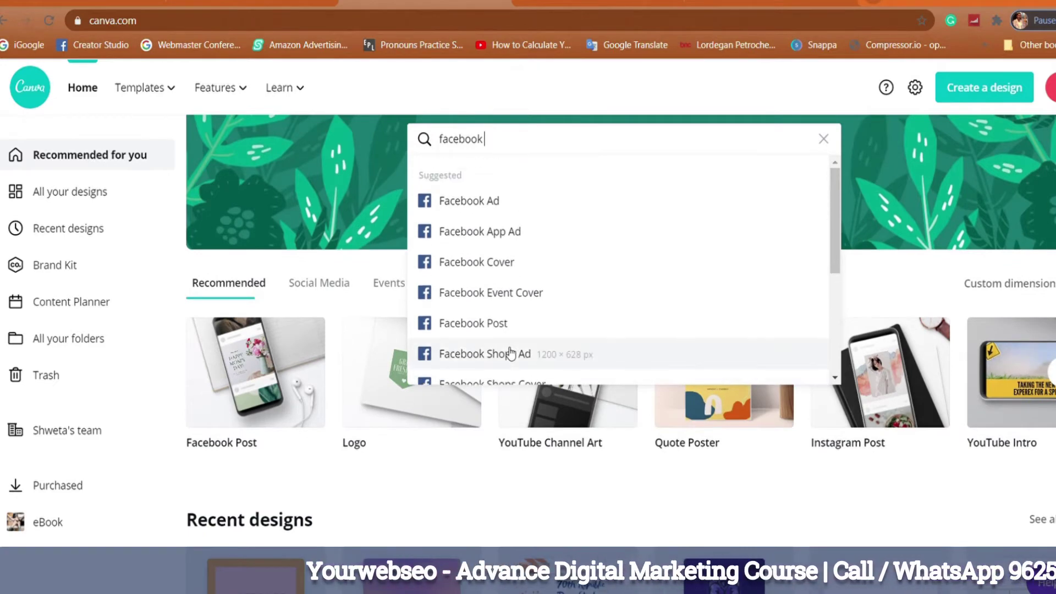
pyautogui.scroll(2, 508, 354)
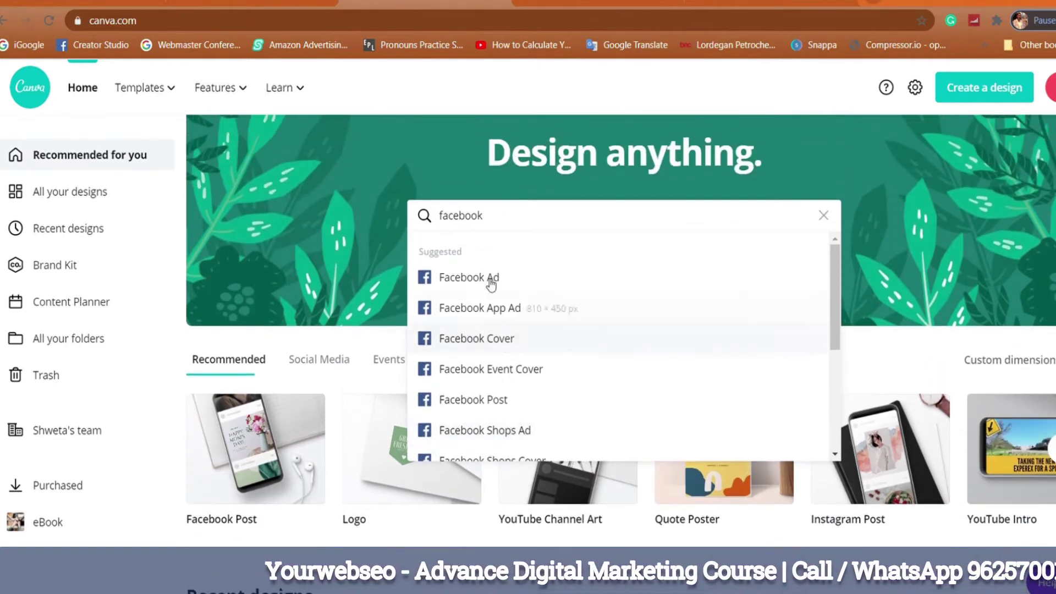
pyautogui.click(823, 215)
pyautogui.click(902, 212)
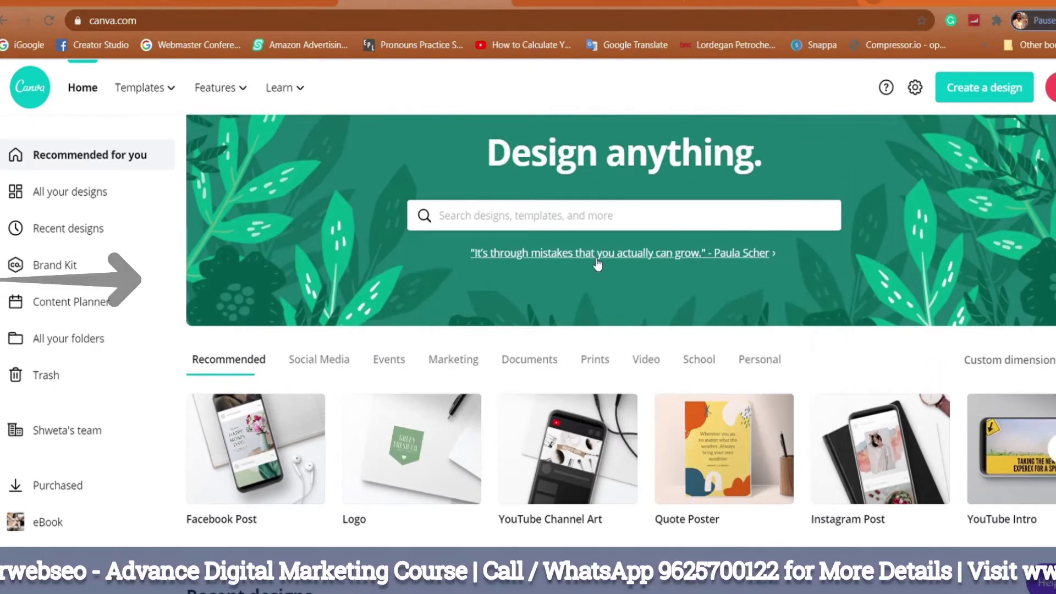
# Check Custom dimensions, then open the 70th Republic Day of India Facebook post template.
pyautogui.scroll(-2, 236, 290)
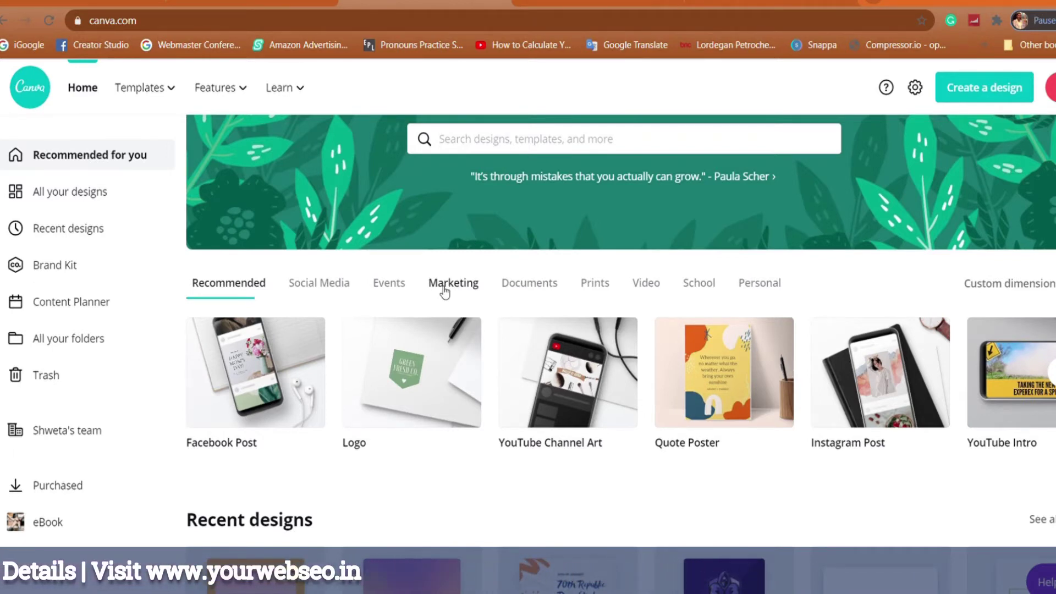
pyautogui.click(987, 291)
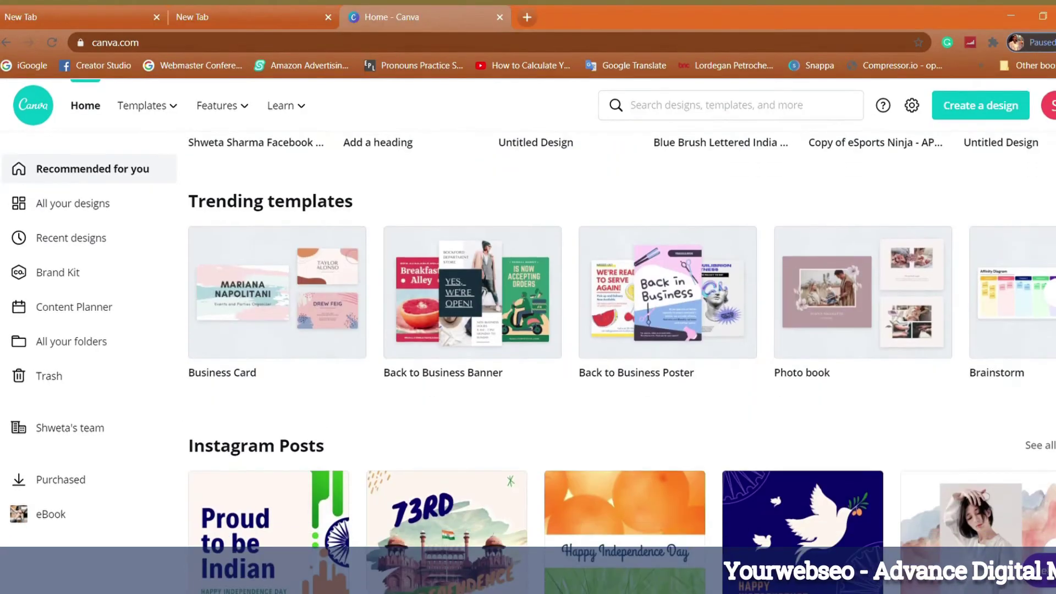
pyautogui.scroll(-3, 622, 329)
pyautogui.scroll(-8, 623, 329)
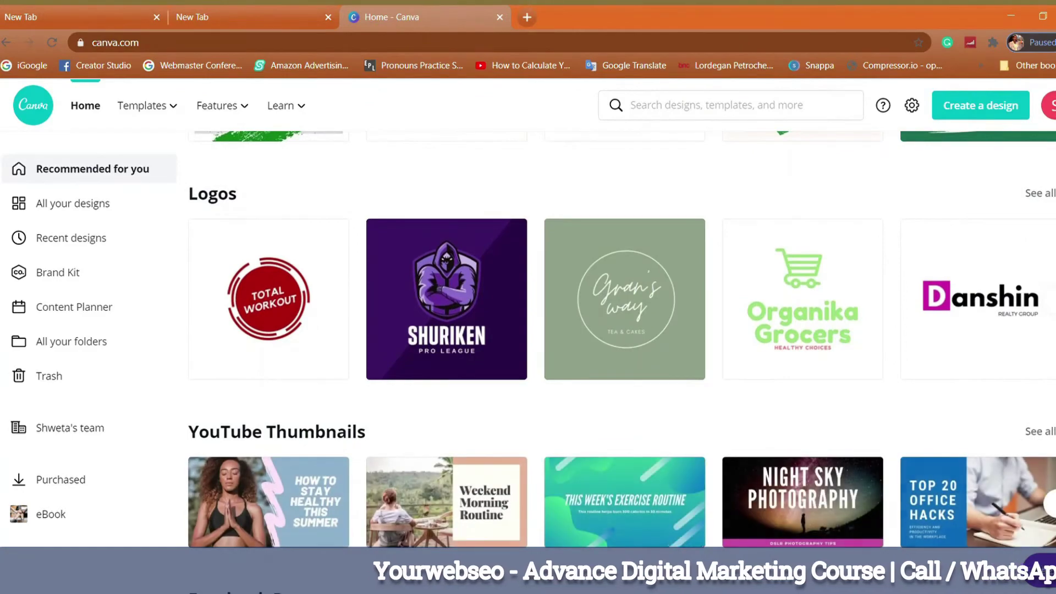
pyautogui.scroll(-15, 622, 329)
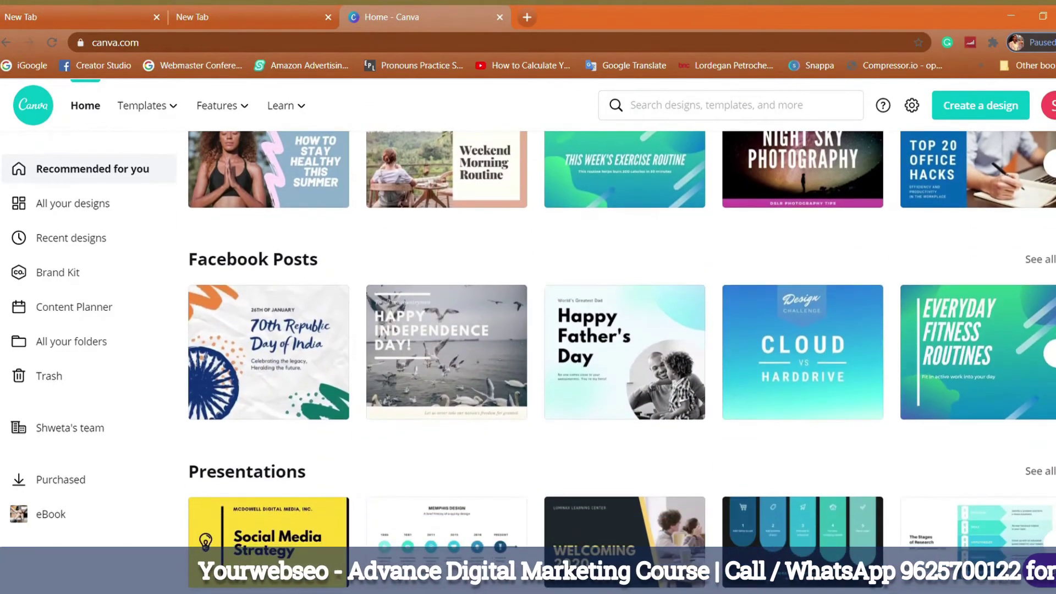
pyautogui.scroll(-10, 622, 329)
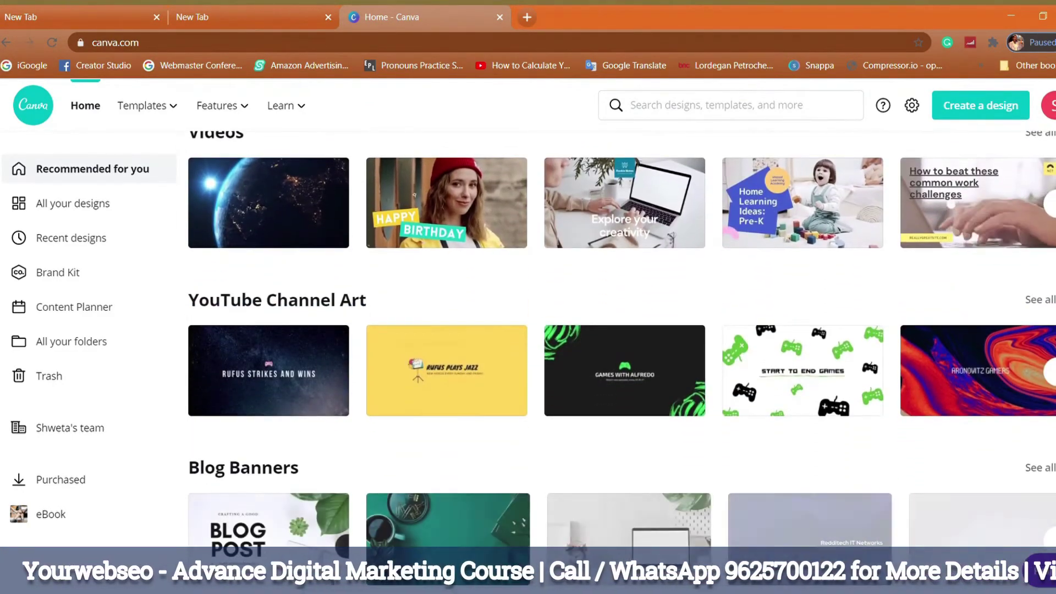
pyautogui.scroll(-10, 622, 329)
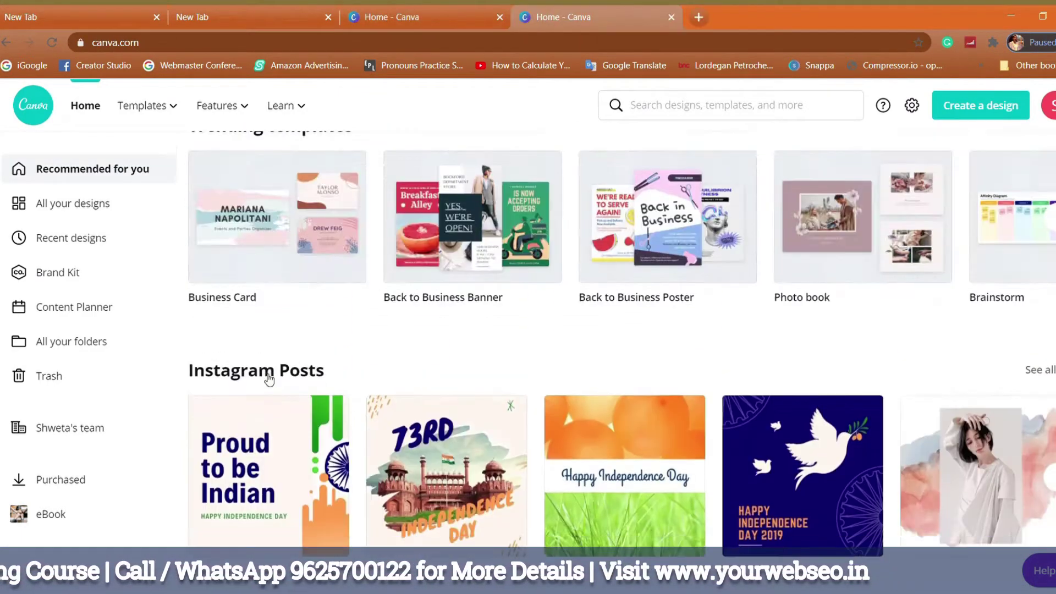
pyautogui.scroll(-10, 269, 379)
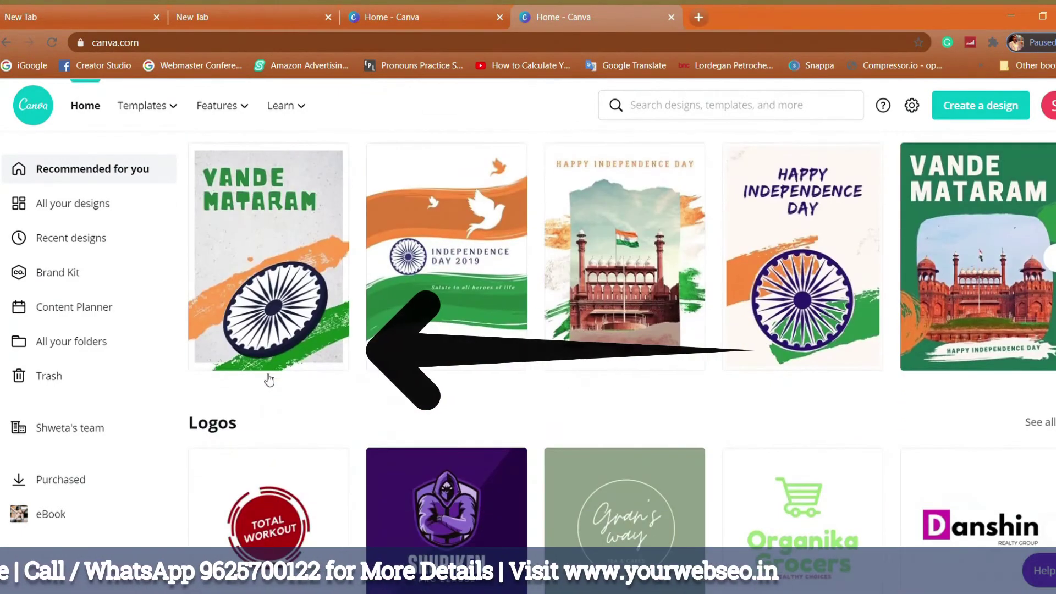
pyautogui.scroll(-3, 270, 385)
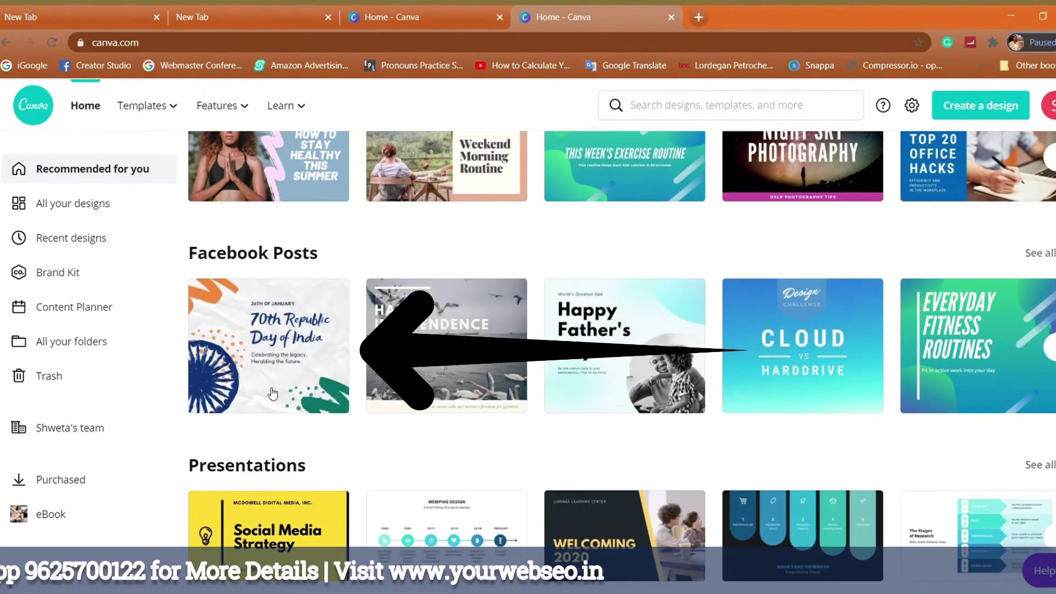
pyautogui.click(273, 393)
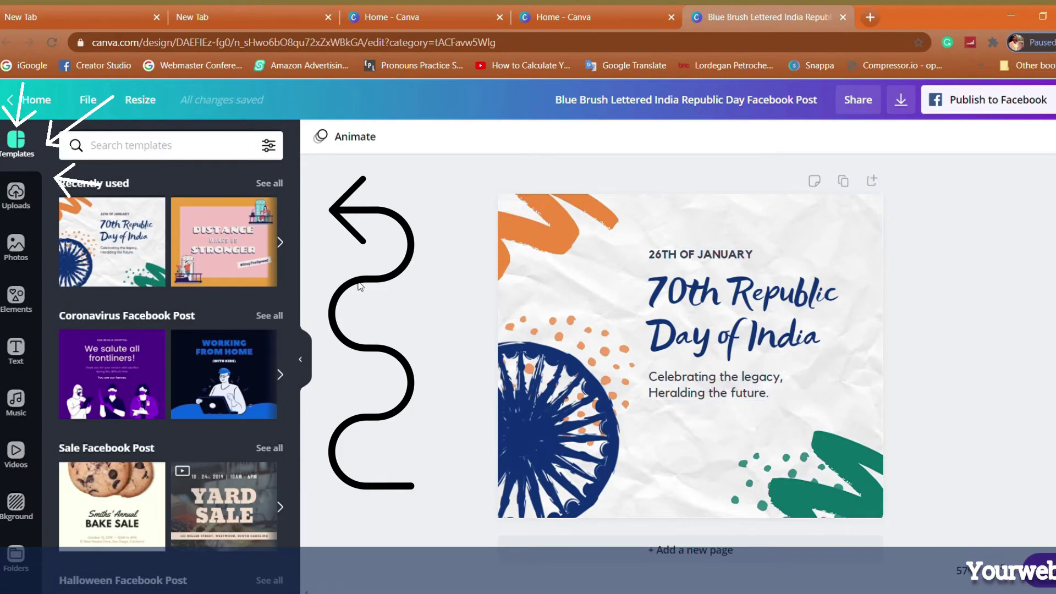
# Browse the uploaded media and the stock photo library in the sidebar.
pyautogui.scroll(-15, 167, 267)
pyautogui.scroll(-20, 169, 270)
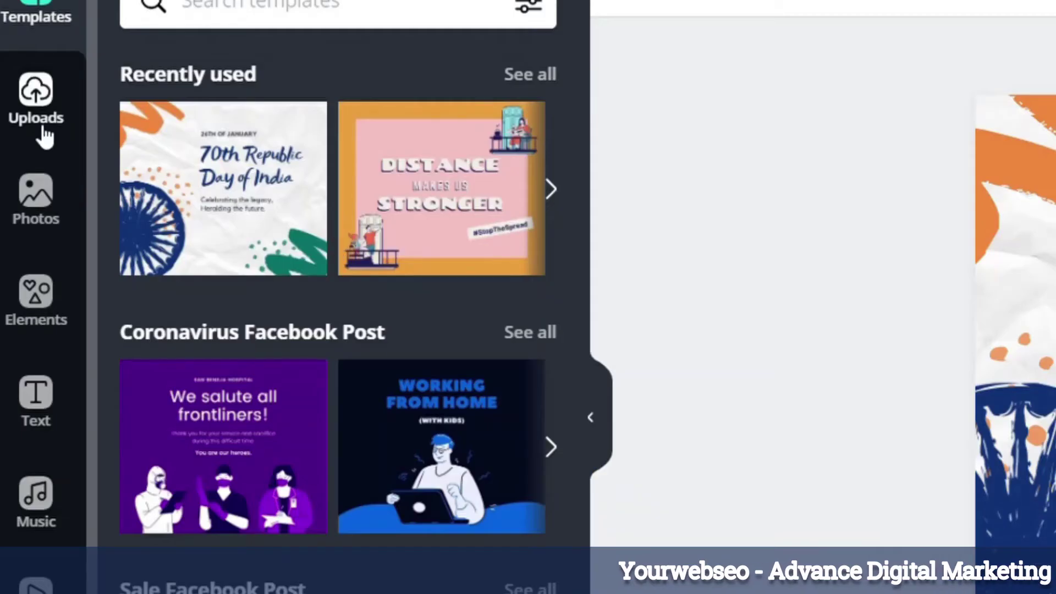
pyautogui.click(17, 197)
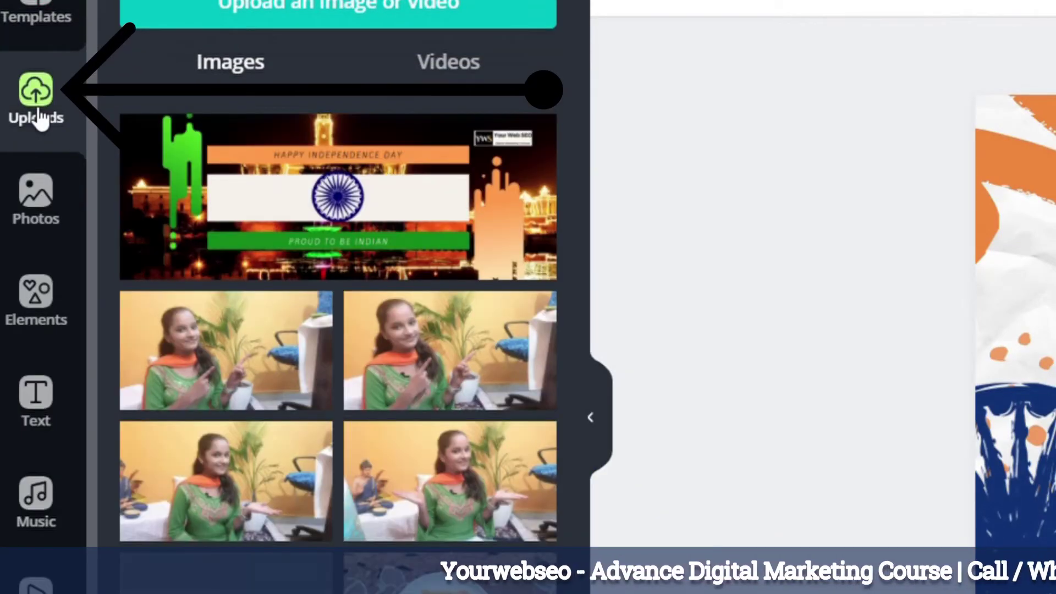
pyautogui.click(42, 207)
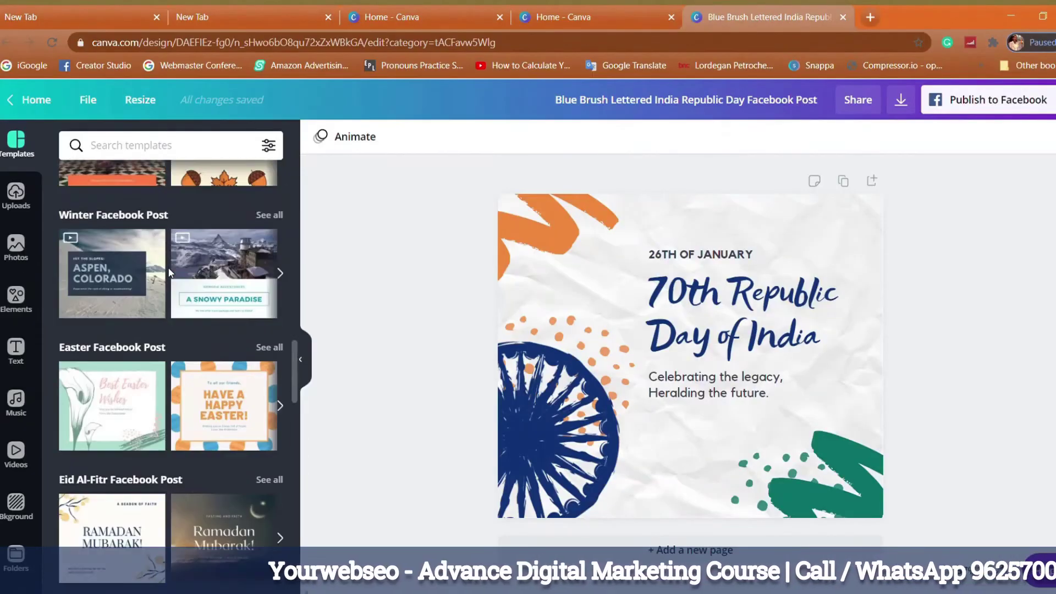
pyautogui.scroll(10, 168, 269)
pyautogui.click(16, 199)
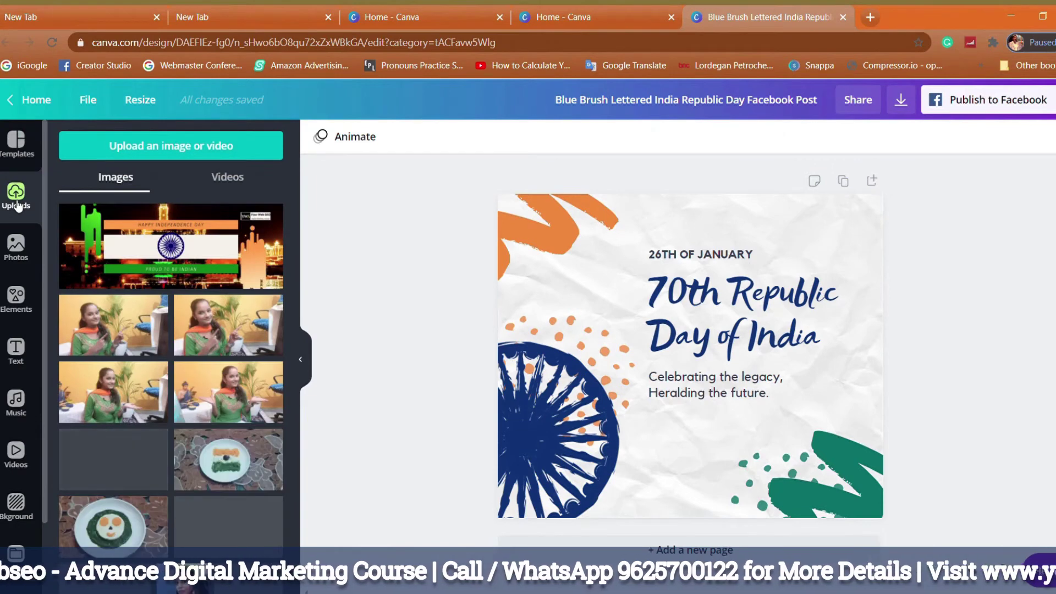
pyautogui.click(17, 247)
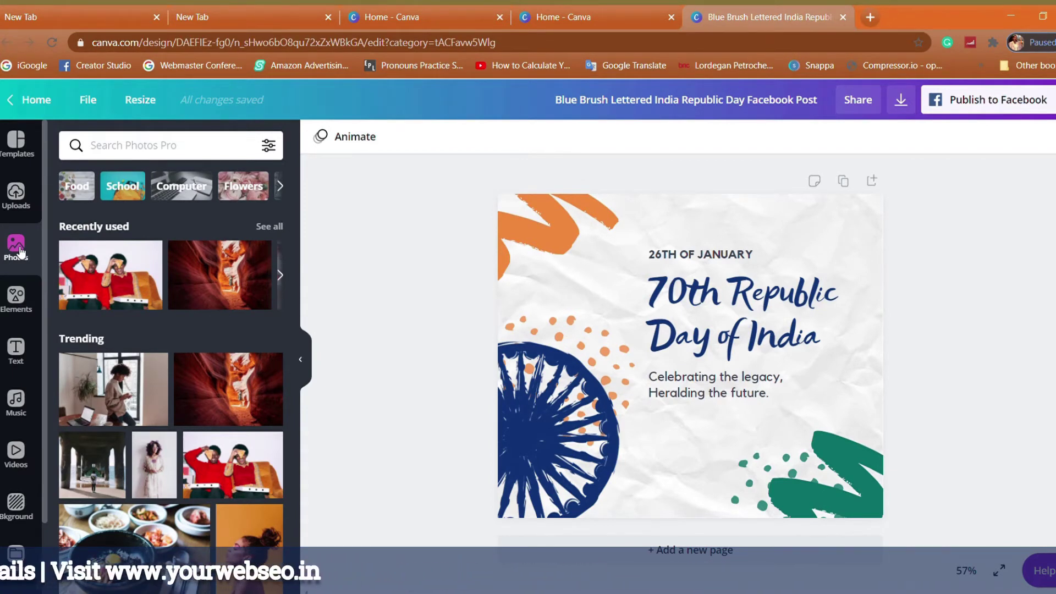
# Browse the graphic elements and text styles, ending on the Music library.
pyautogui.click(15, 302)
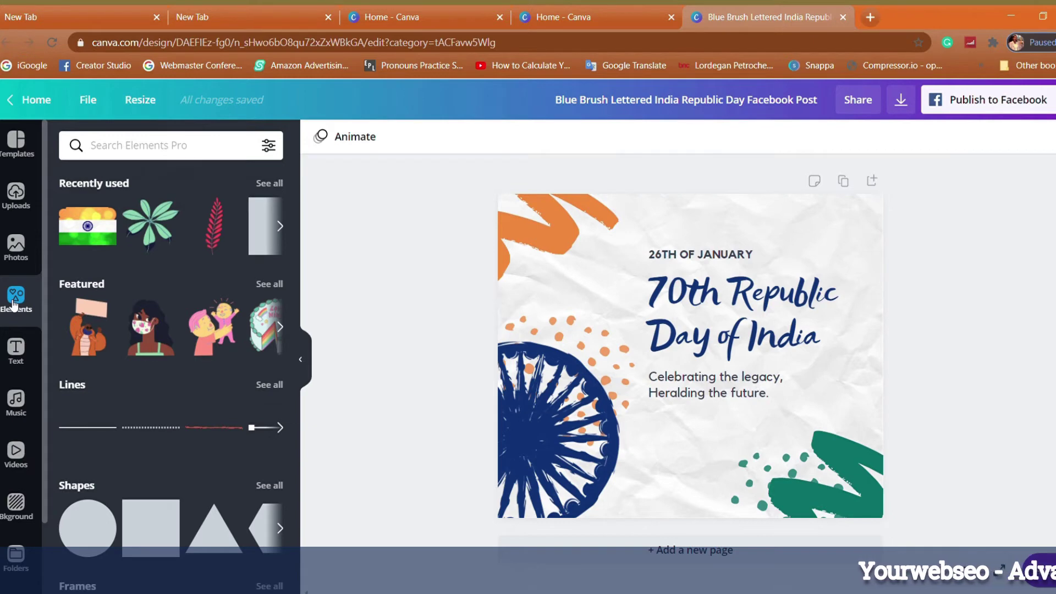
pyautogui.scroll(-15, 213, 391)
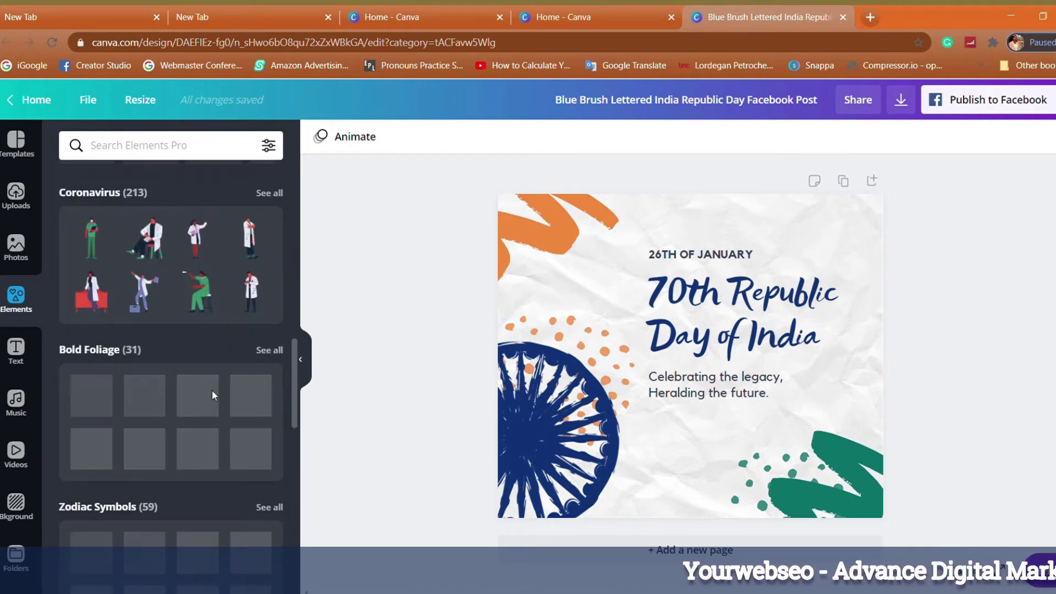
pyautogui.scroll(-5, 212, 391)
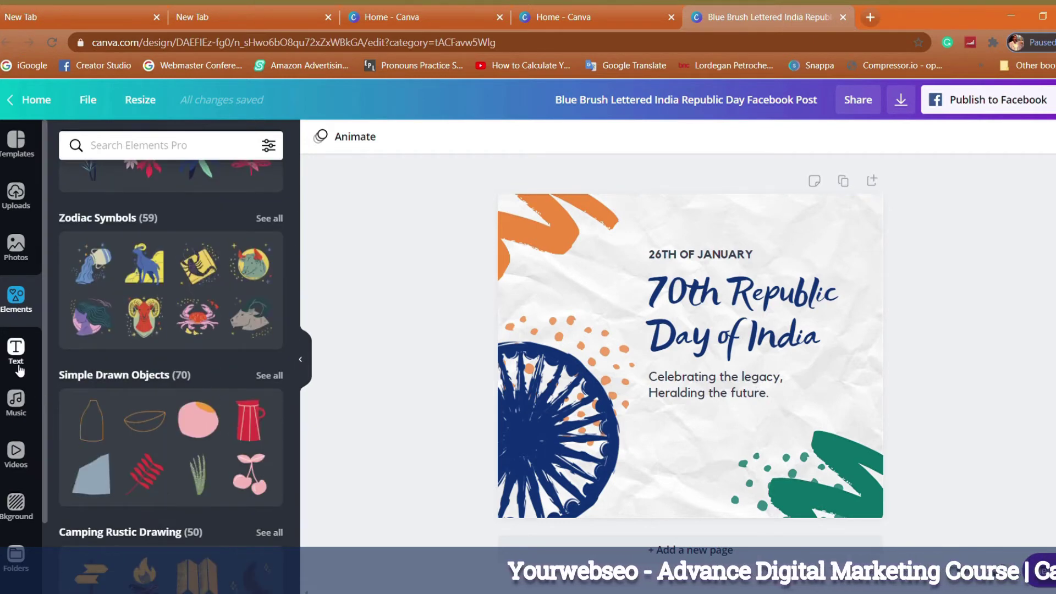
pyautogui.click(19, 370)
pyautogui.scroll(-8, 172, 313)
pyautogui.scroll(2, 214, 368)
pyautogui.moveTo(228, 330); pyautogui.dragTo(64, 406)
pyautogui.click(17, 402)
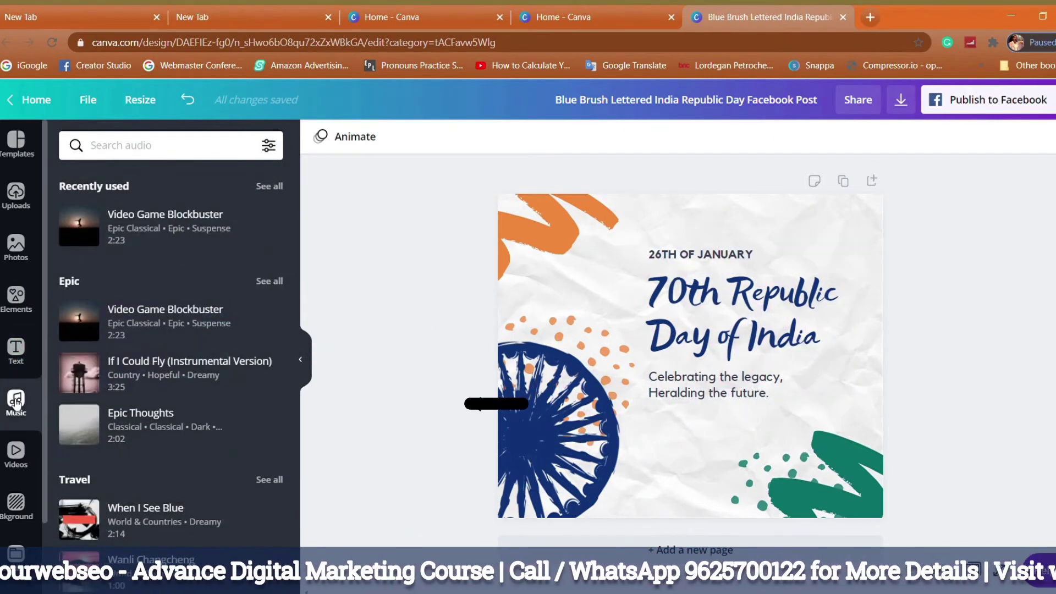
# Add the Video Game Blockbuster track and the fire-smoke video to page 1.
pyautogui.click(140, 320)
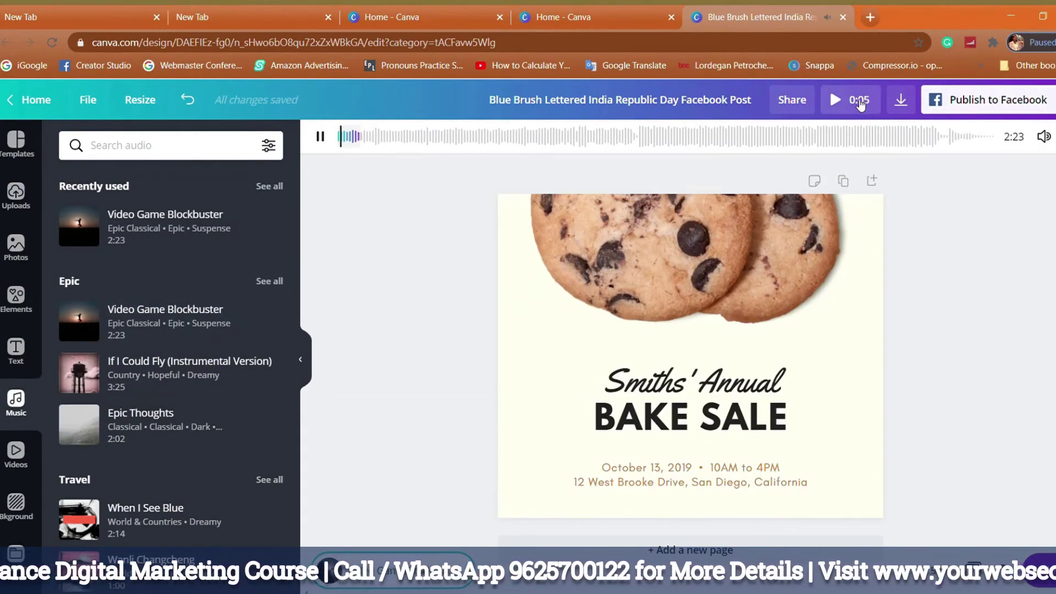
pyautogui.click(858, 100)
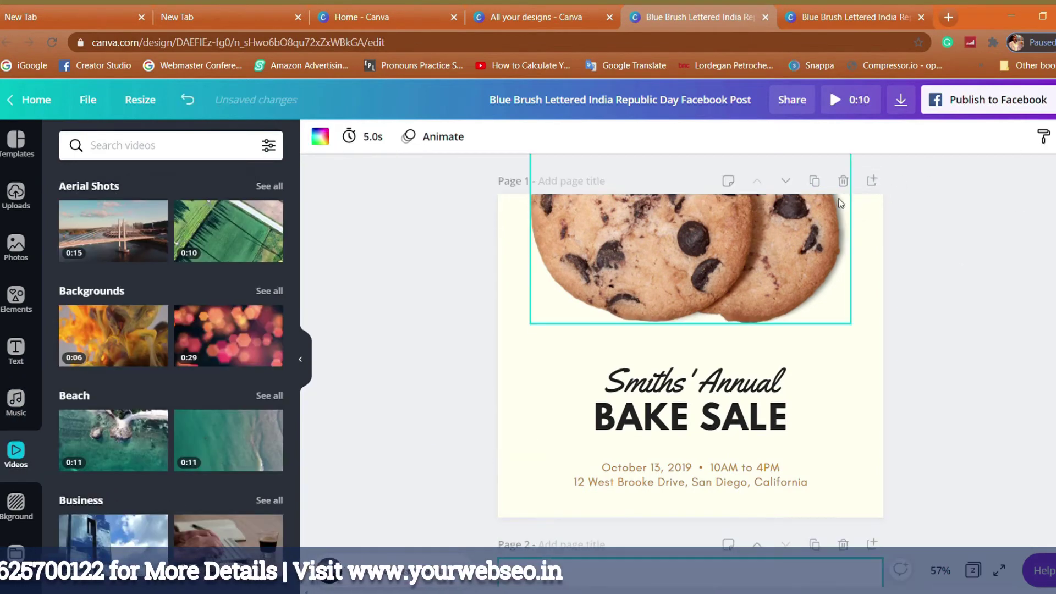
pyautogui.click(872, 180)
pyautogui.click(151, 355)
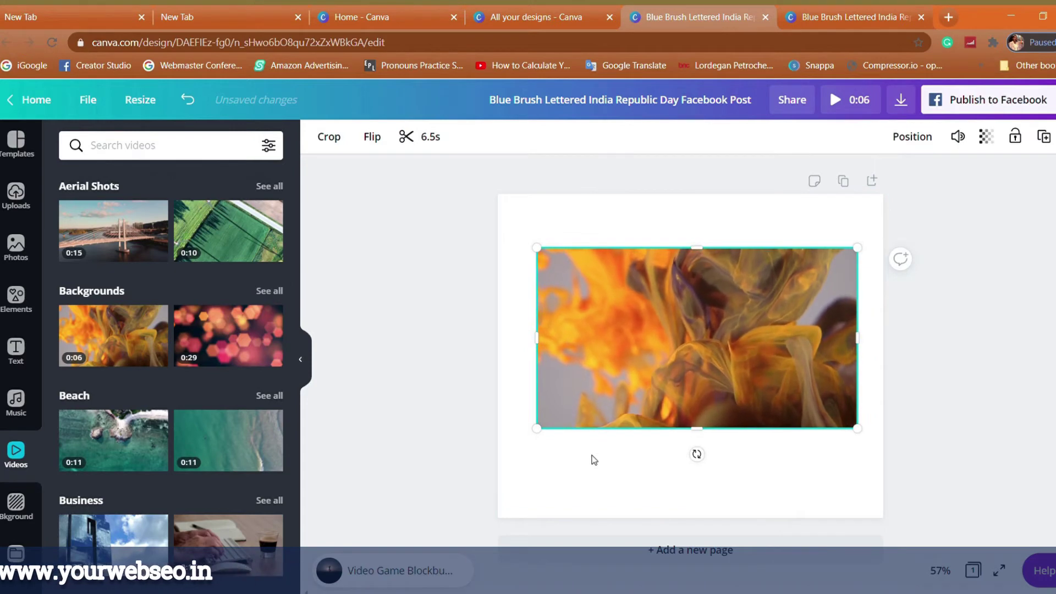
# Add pages with the bokeh video, a brick background and a pink abstract background, plus a fifth page.
pyautogui.hotkey('ctrl', 'Return')
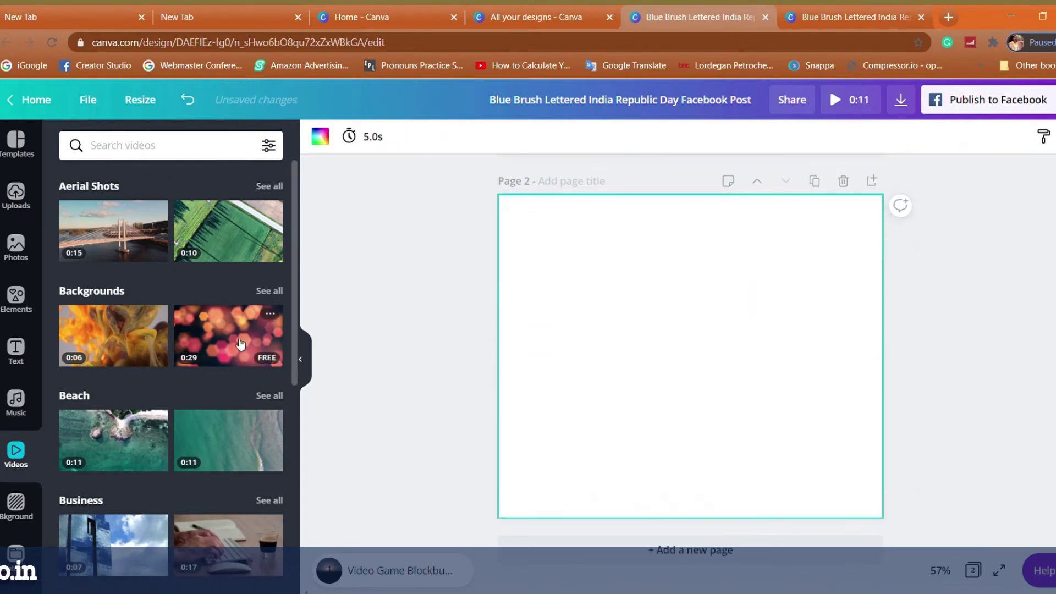
pyautogui.click(228, 335)
pyautogui.hotkey('ctrl', 'Return')
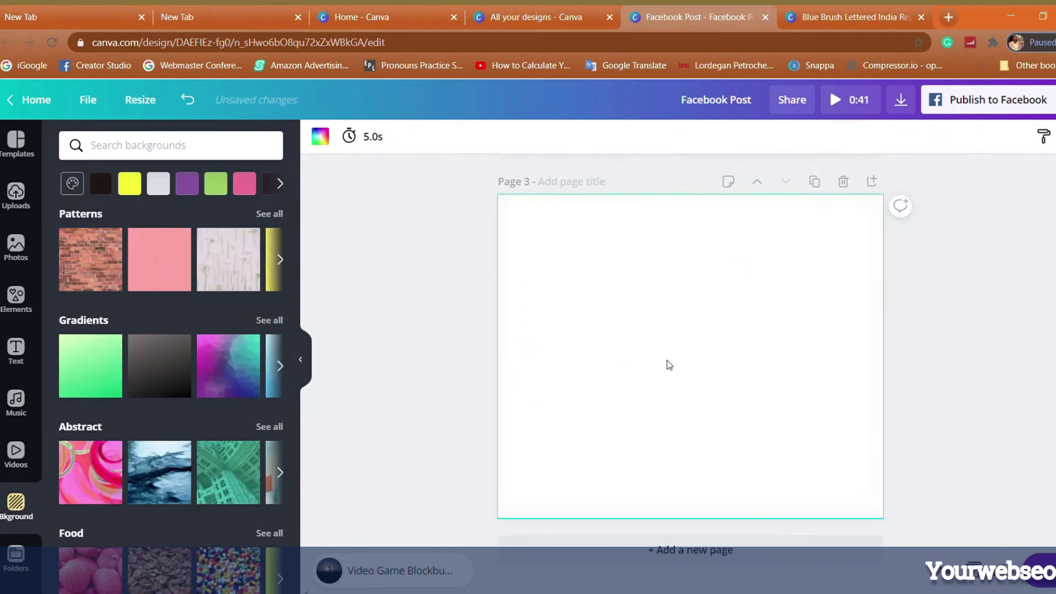
pyautogui.click(91, 259)
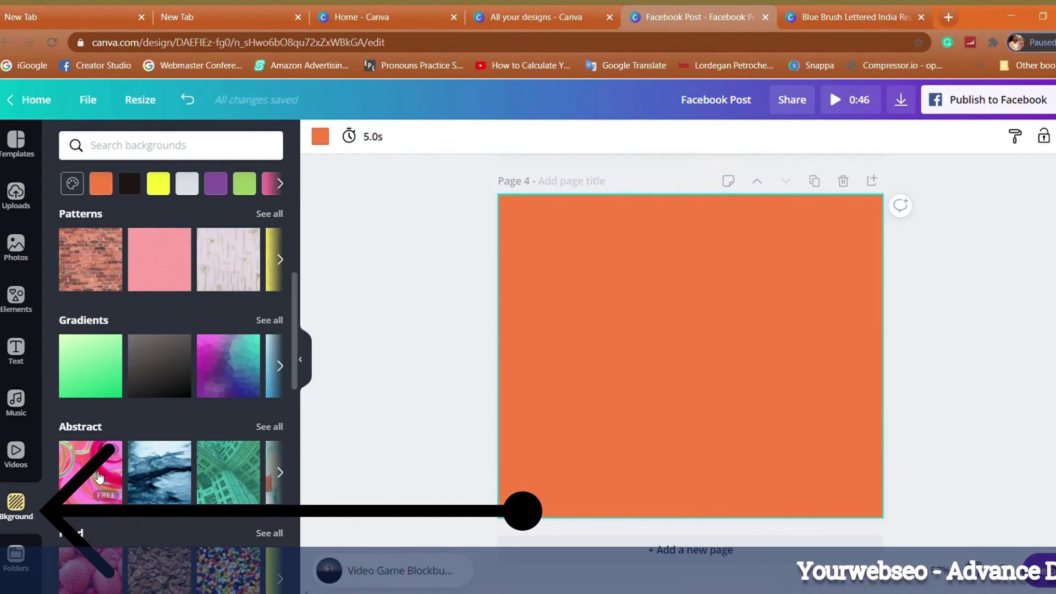
pyautogui.click(91, 472)
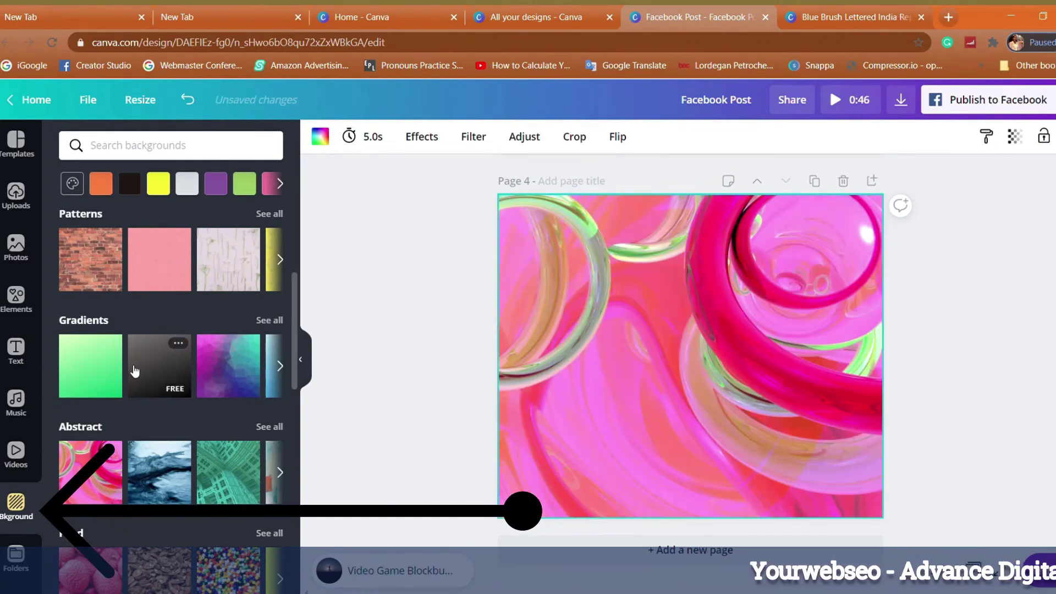
pyautogui.scroll(-10, 135, 380)
pyautogui.hotkey('ctrl', 'Return')
pyautogui.scroll(-10, 138, 413)
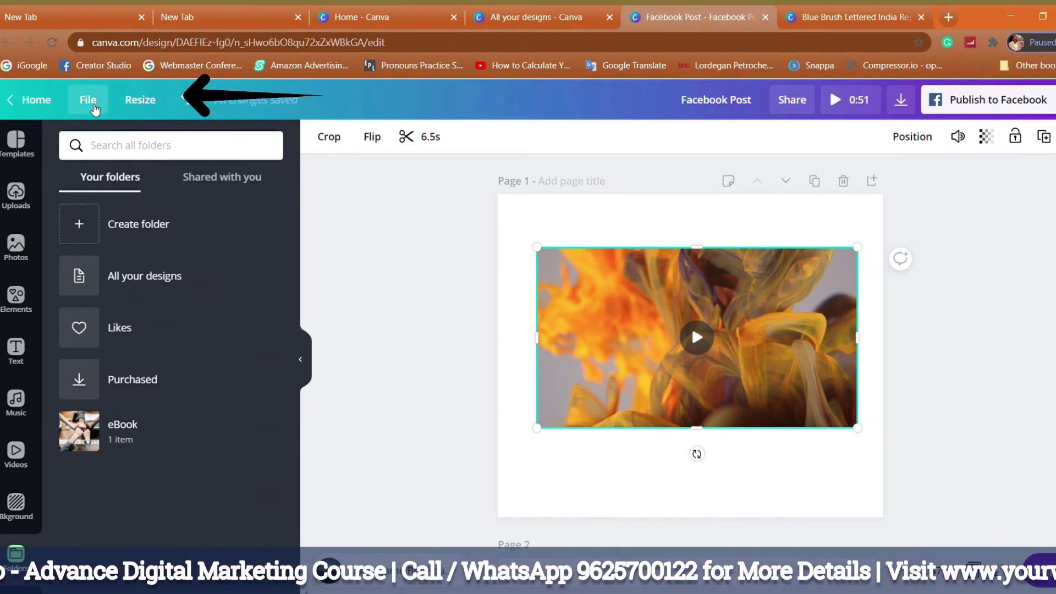
pyautogui.click(97, 104)
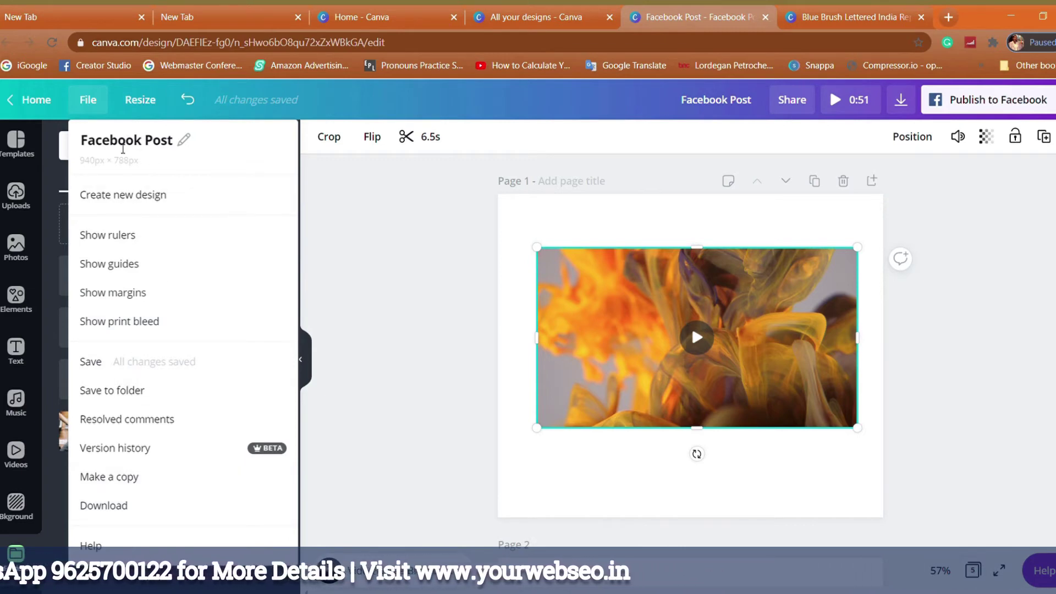
pyautogui.click(186, 144)
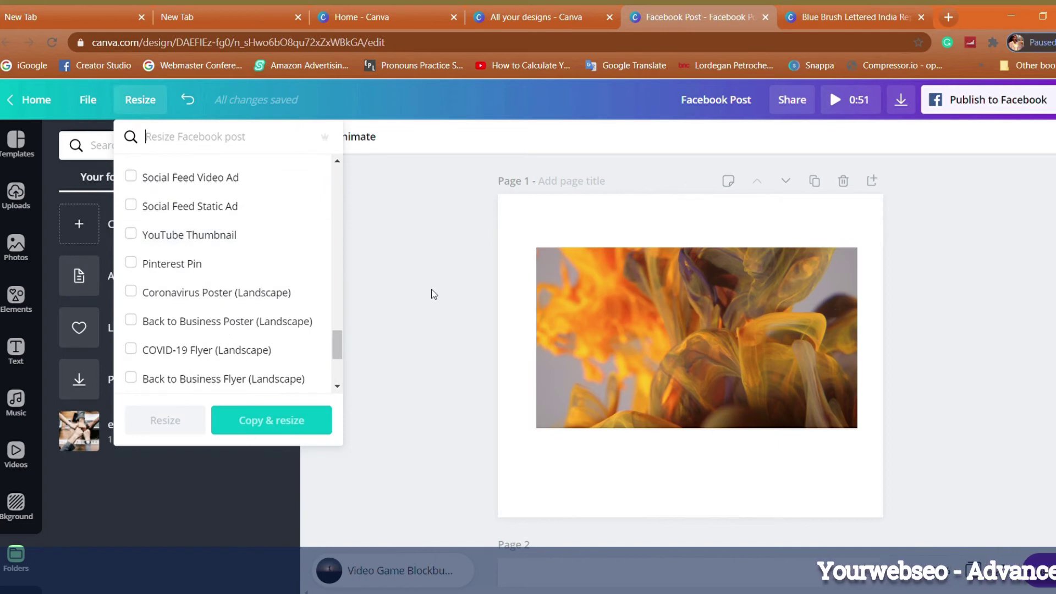
pyautogui.scroll(10, 210, 252)
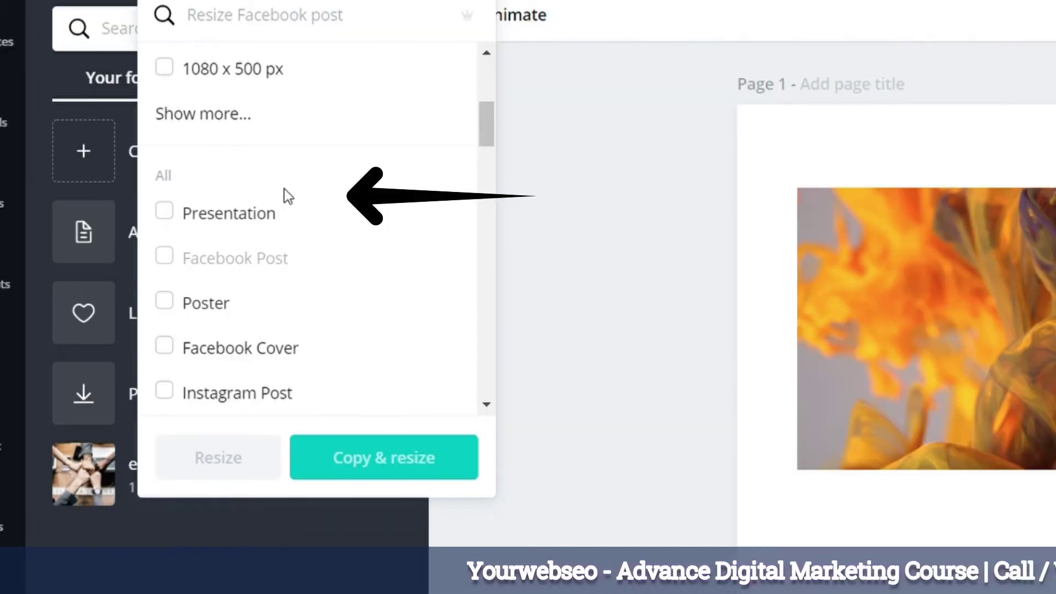
pyautogui.scroll(-2, 284, 194)
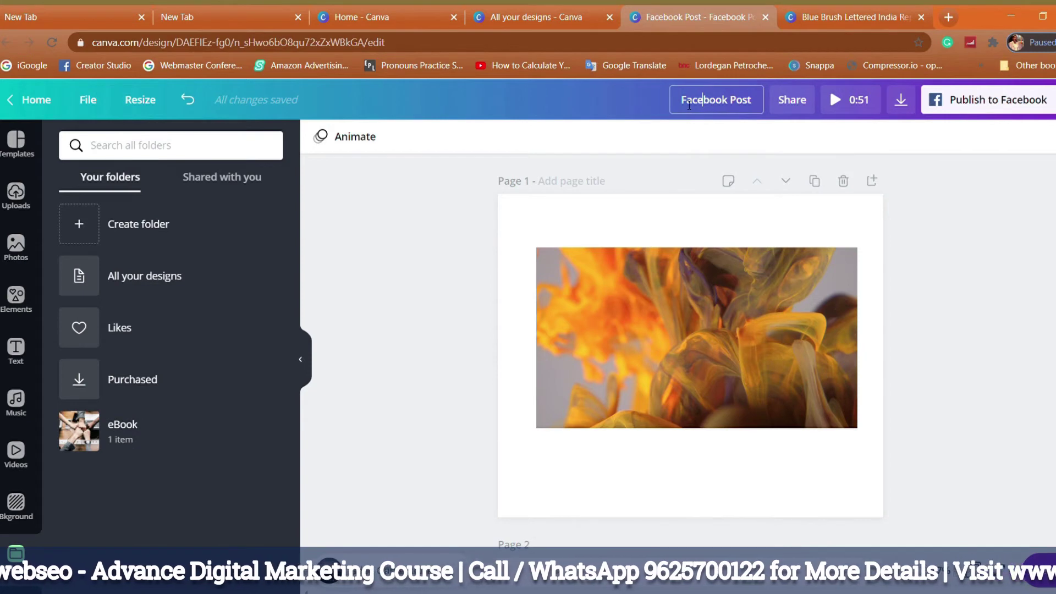
# Retitle the design as your full name followed by 'Facebook post'.
pyautogui.click(763, 106)
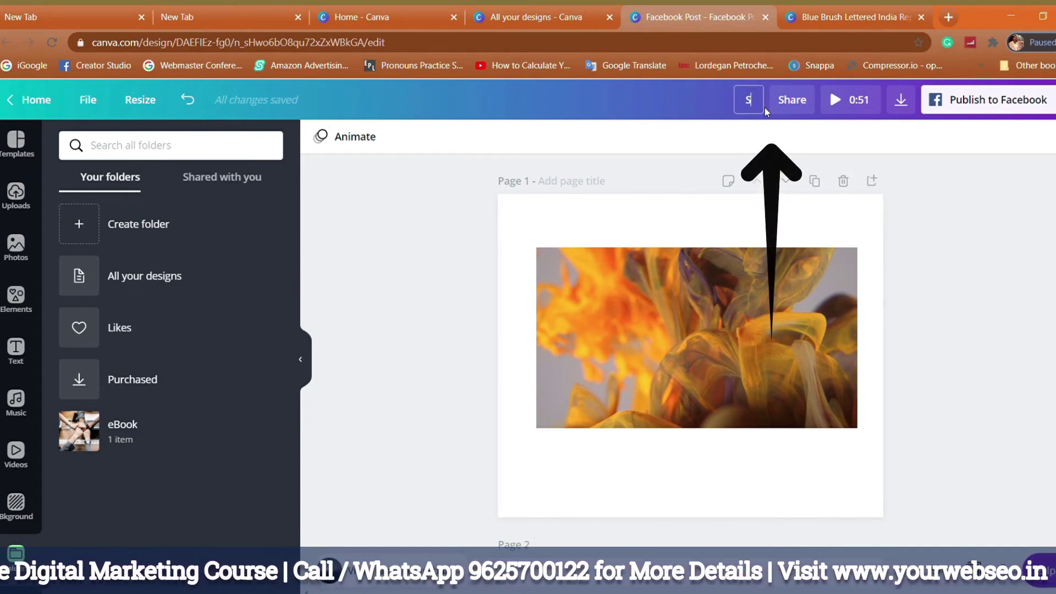
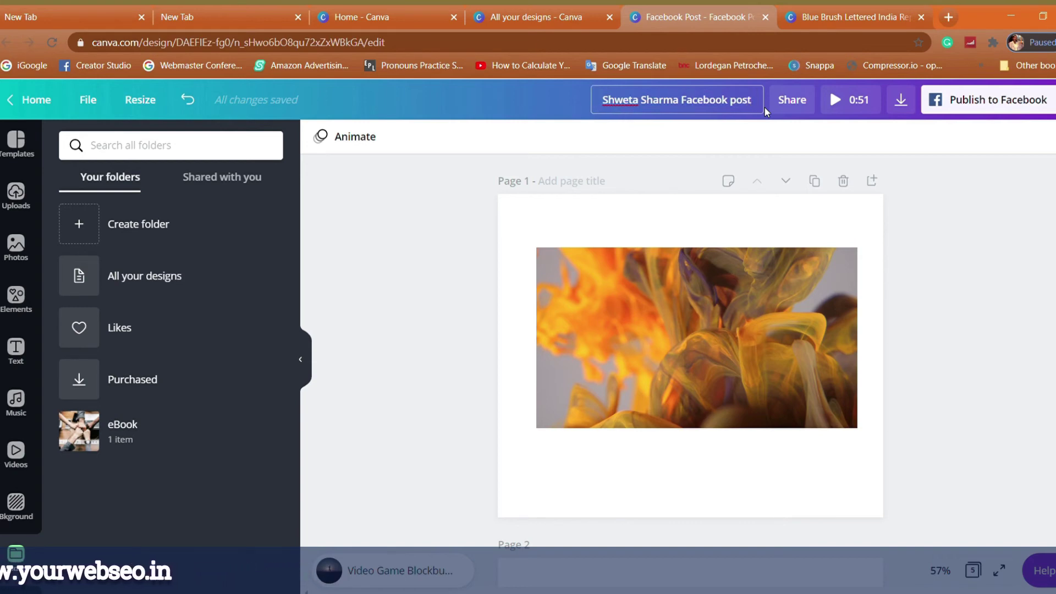
pyautogui.click(738, 139)
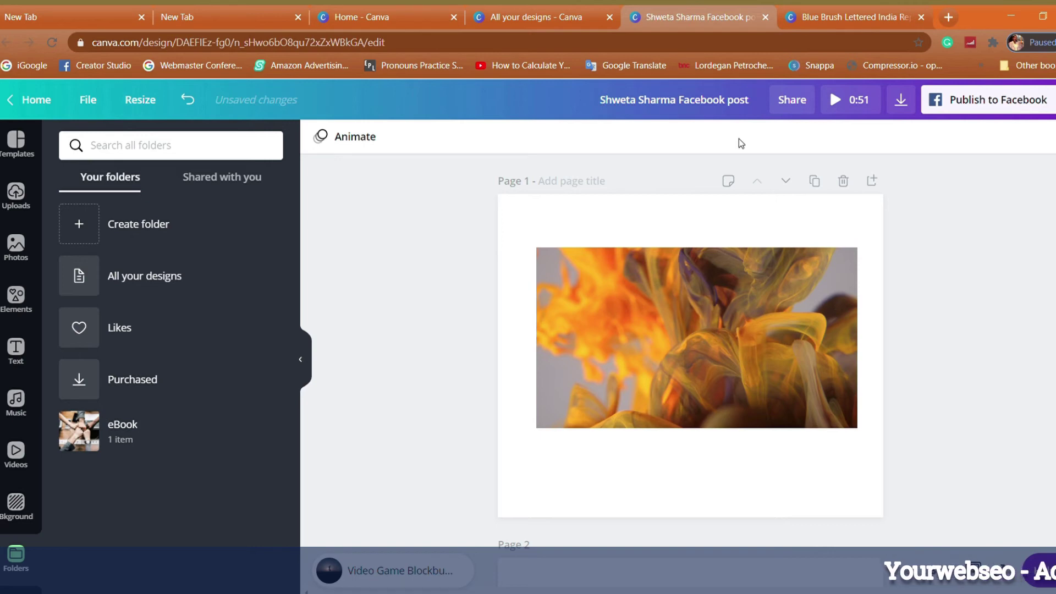
pyautogui.click(793, 106)
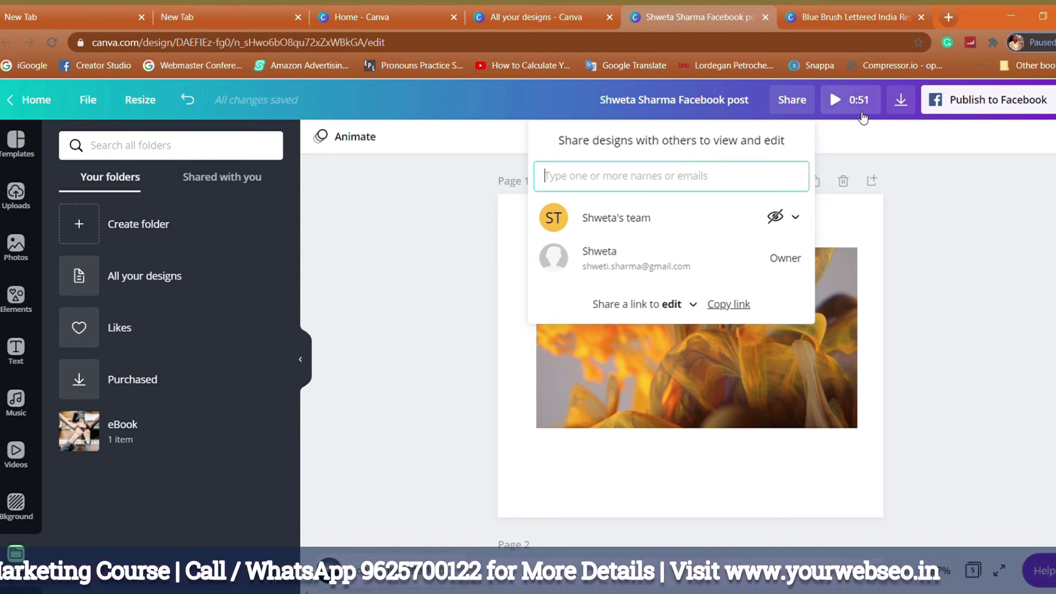
pyautogui.click(849, 139)
pyautogui.click(866, 113)
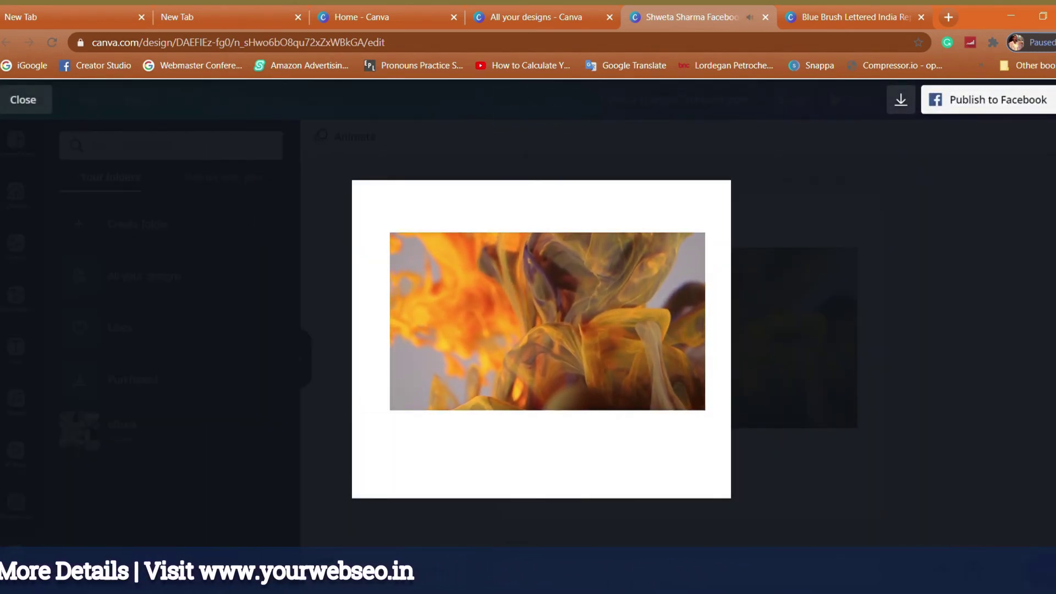
pyautogui.click(43, 106)
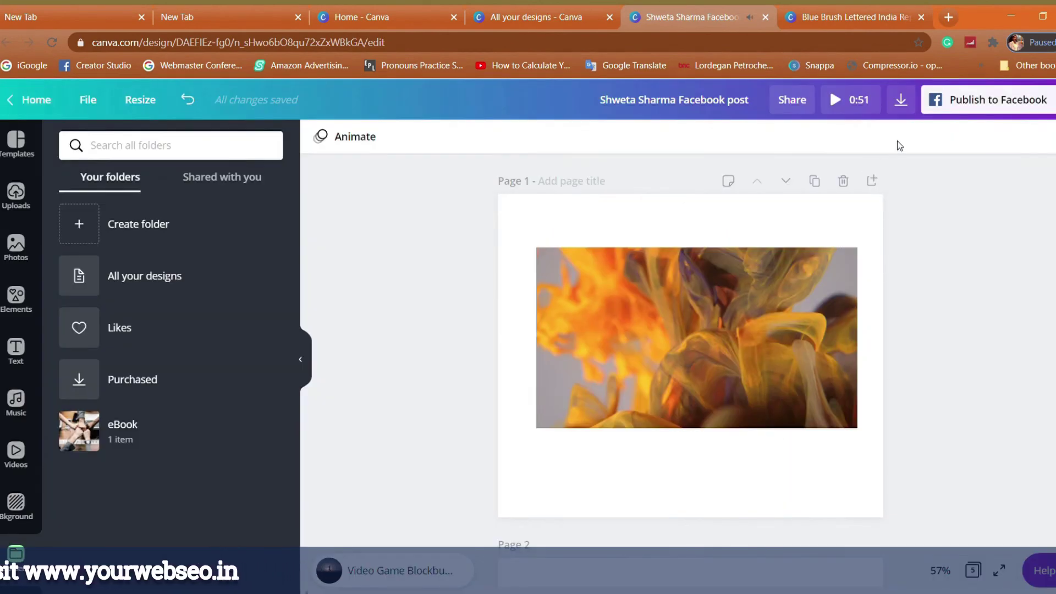
# Set the download to PNG format with only page 3 selected.
pyautogui.click(900, 99)
pyautogui.click(989, 204)
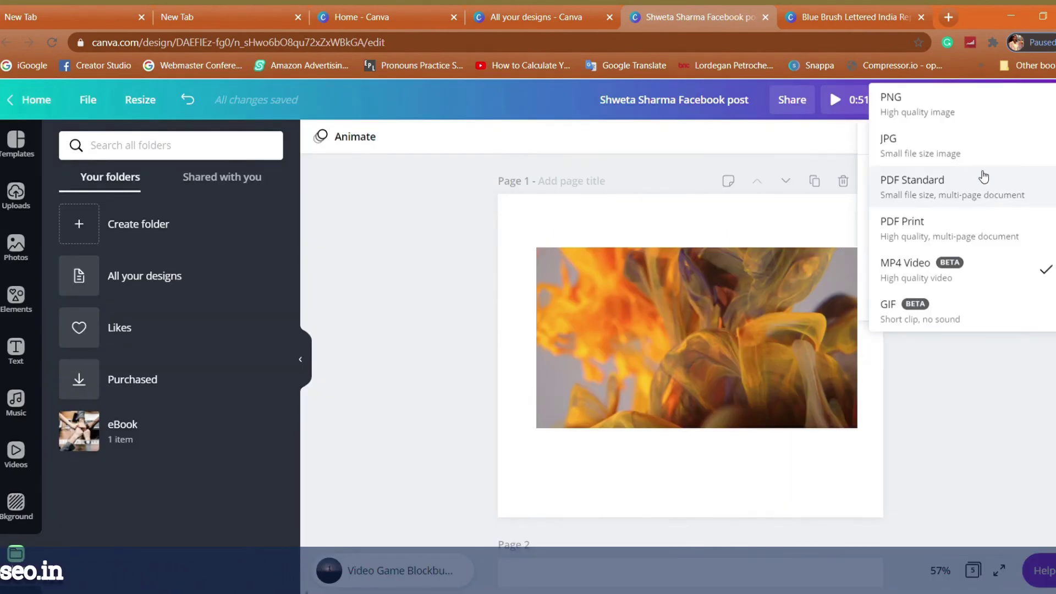
pyautogui.click(960, 99)
pyautogui.click(955, 210)
pyautogui.click(920, 105)
pyautogui.click(924, 370)
pyautogui.click(958, 195)
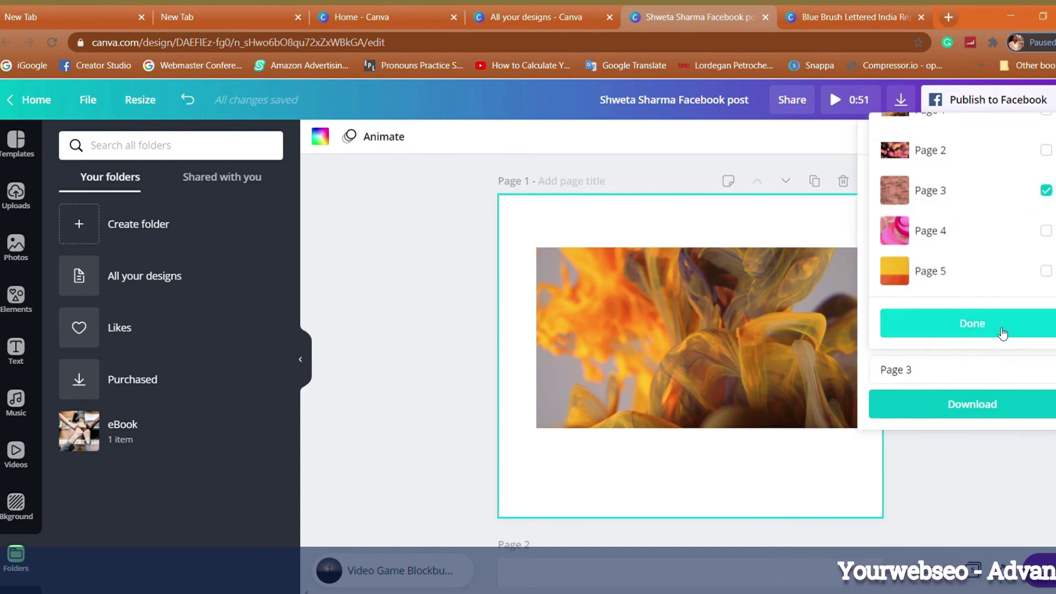